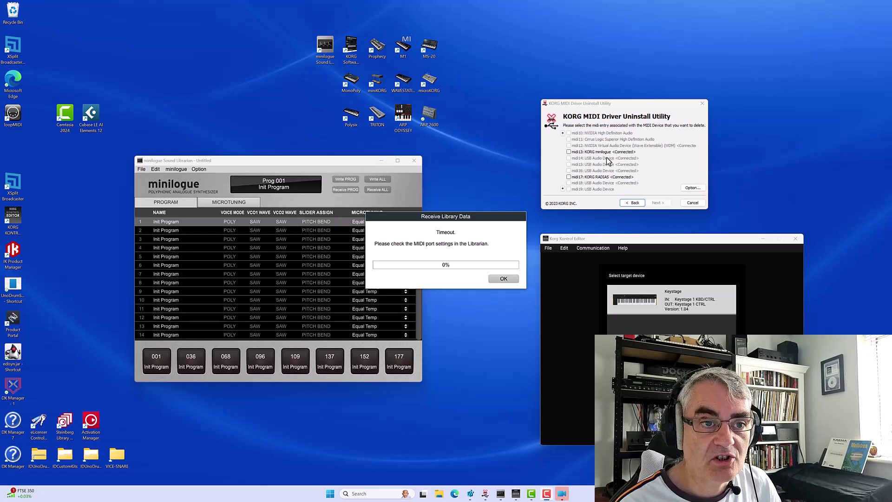
Move the uninstall utility up-left and page back and forth through MIDI slots midi0–midi29
left_click_drag(583, 106, 530, 79)
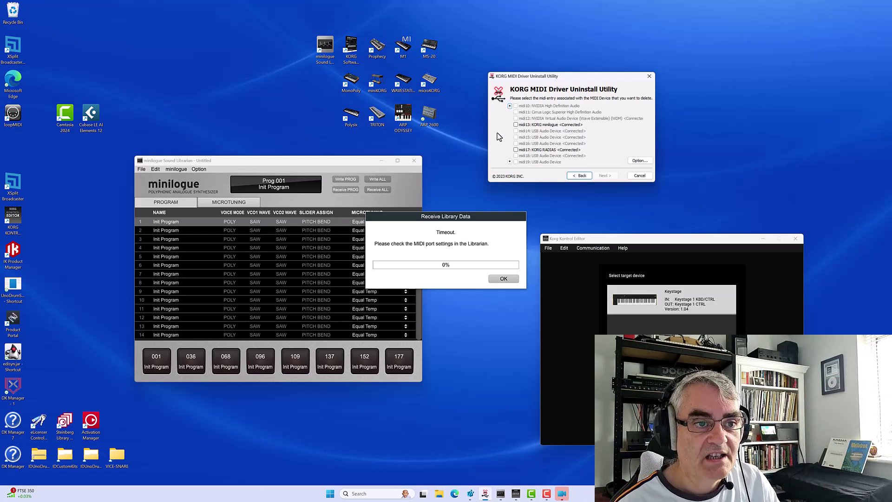
left_click(509, 106)
left_click(510, 162)
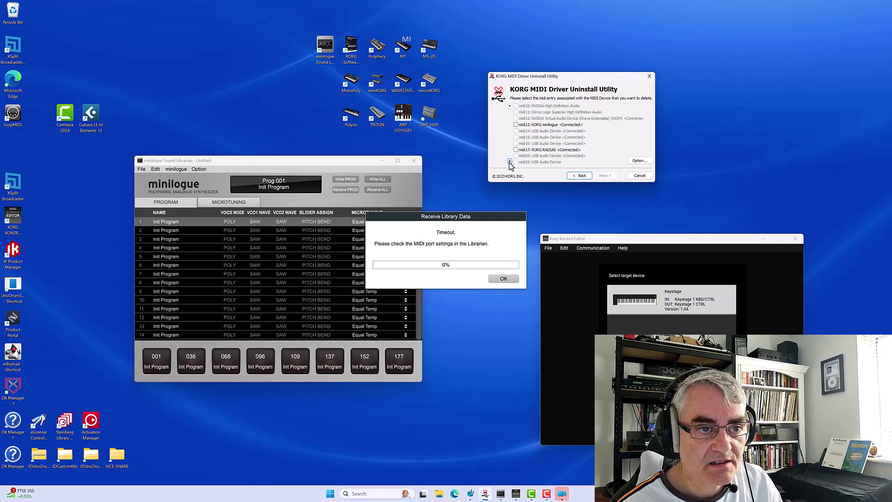
left_click(510, 162)
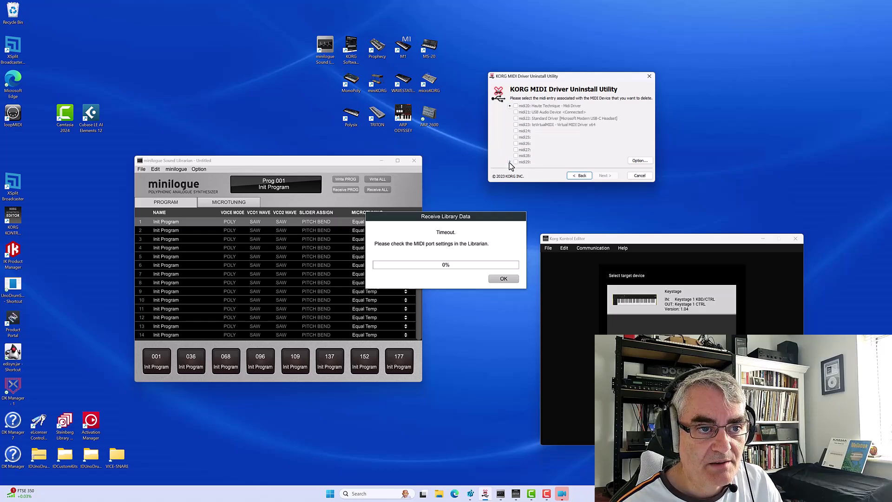
left_click(509, 106)
left_click(510, 105)
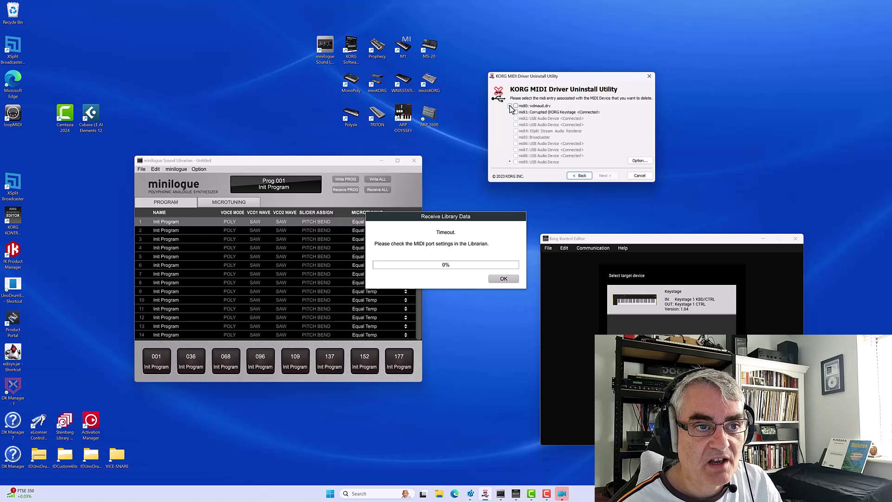
left_click(510, 162)
left_click(510, 161)
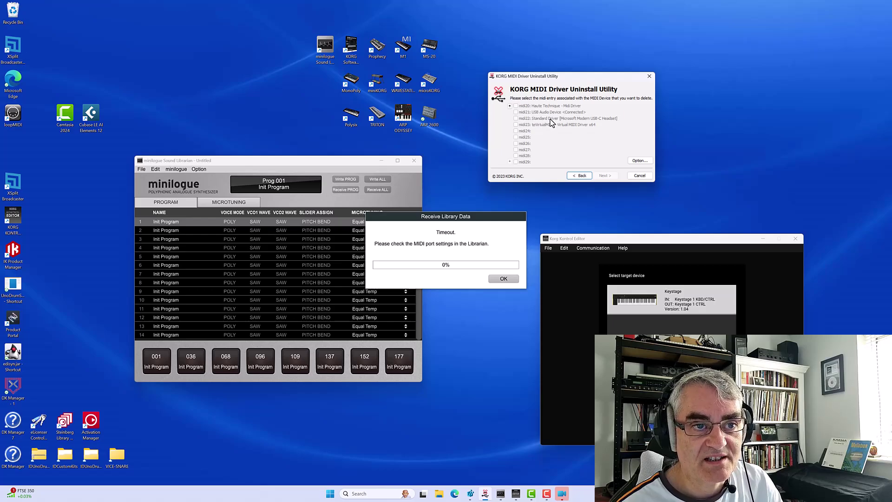
left_click(510, 106)
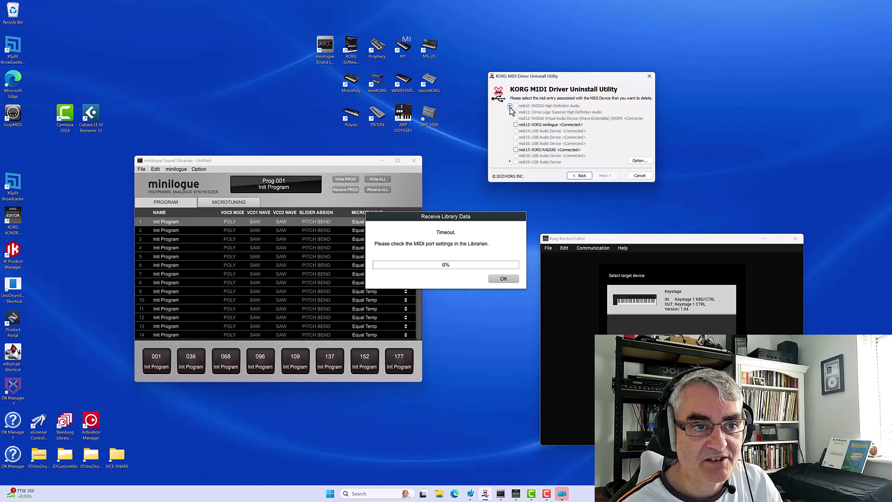
left_click(510, 106)
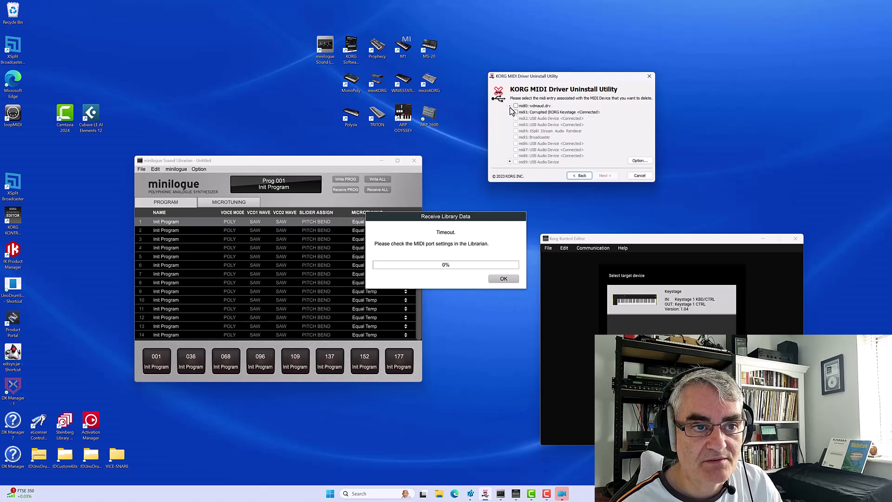
left_click(510, 161)
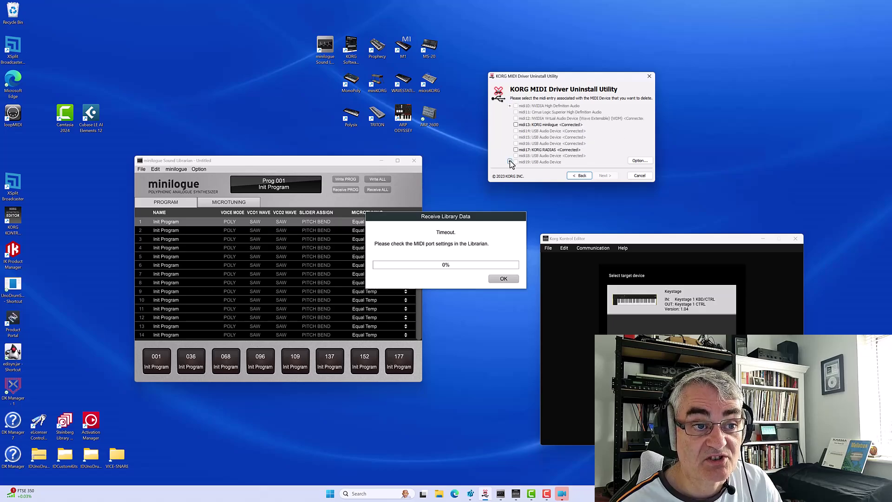
left_click(510, 162)
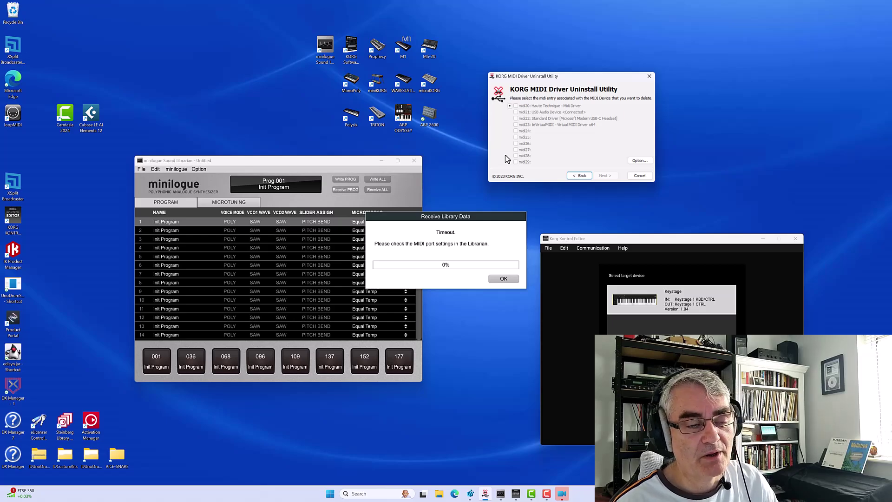
left_click(510, 106)
left_click(509, 106)
left_click(515, 112)
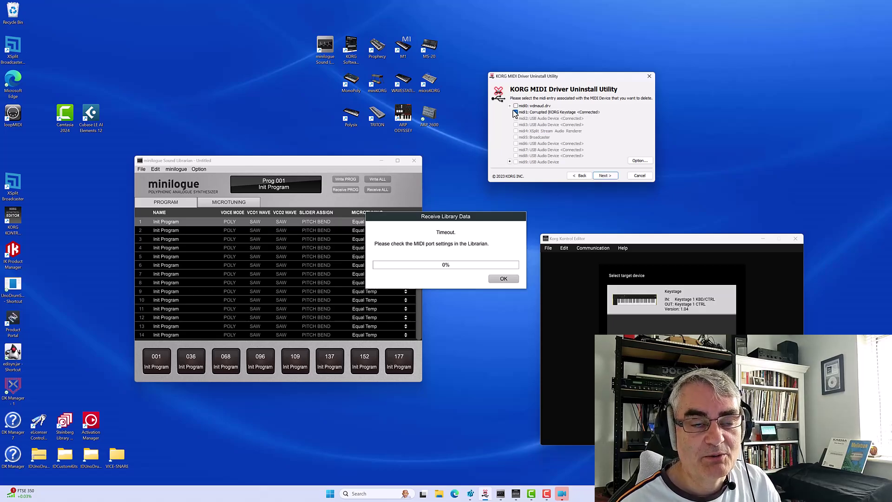
left_click(516, 112)
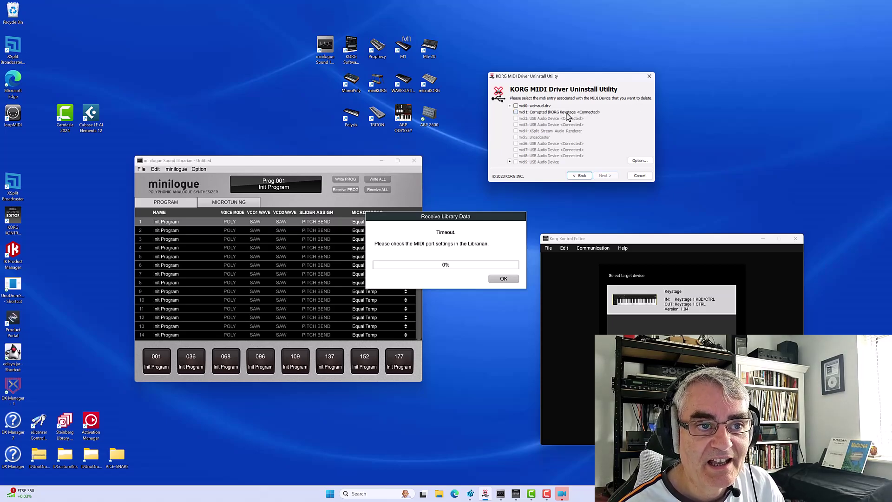
mouse_move(568, 116)
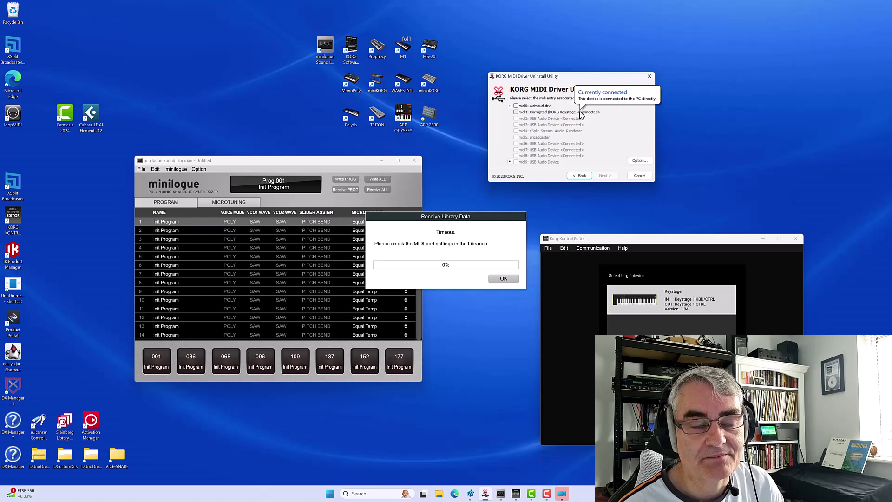
left_click(510, 161)
mouse_move(539, 127)
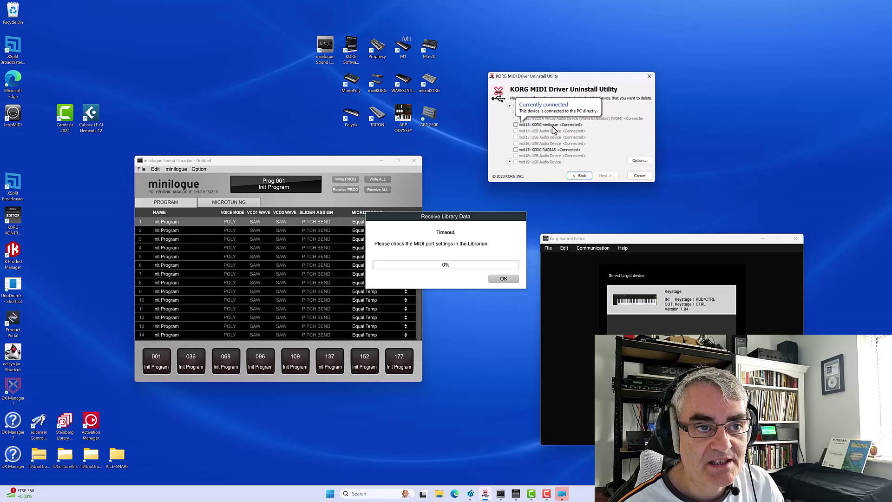
mouse_move(549, 152)
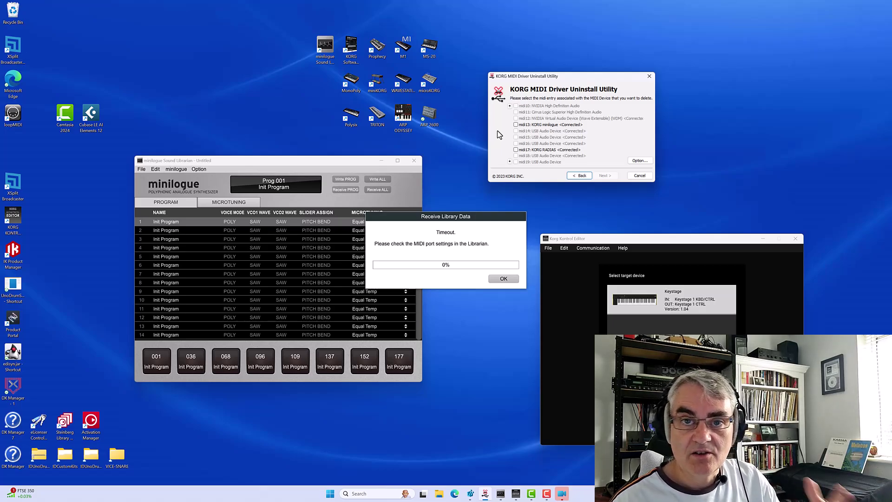
left_click(511, 107)
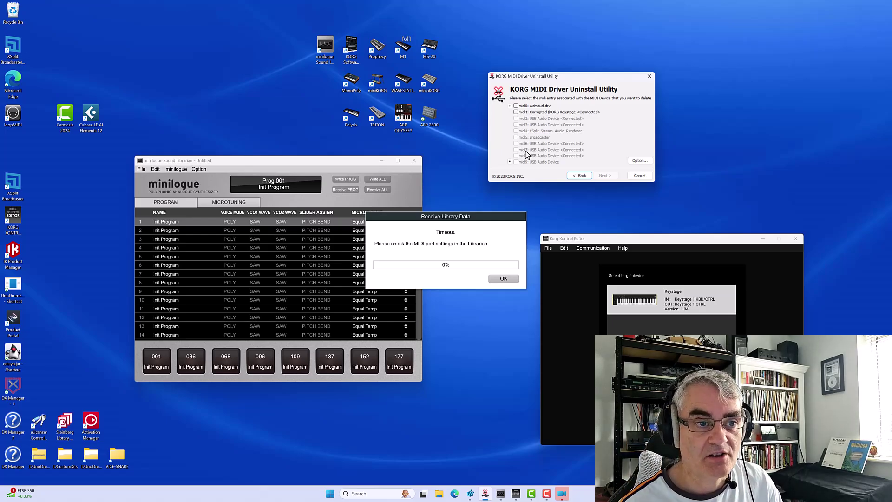
left_click(509, 162)
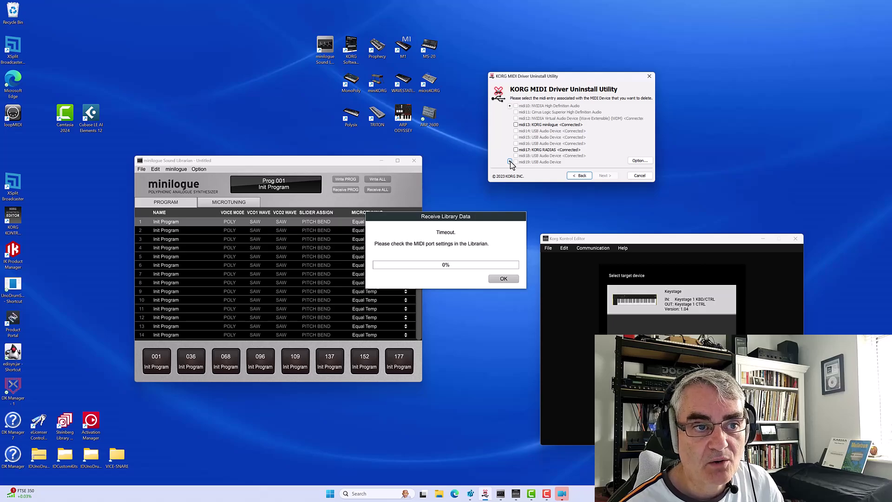
left_click(544, 151)
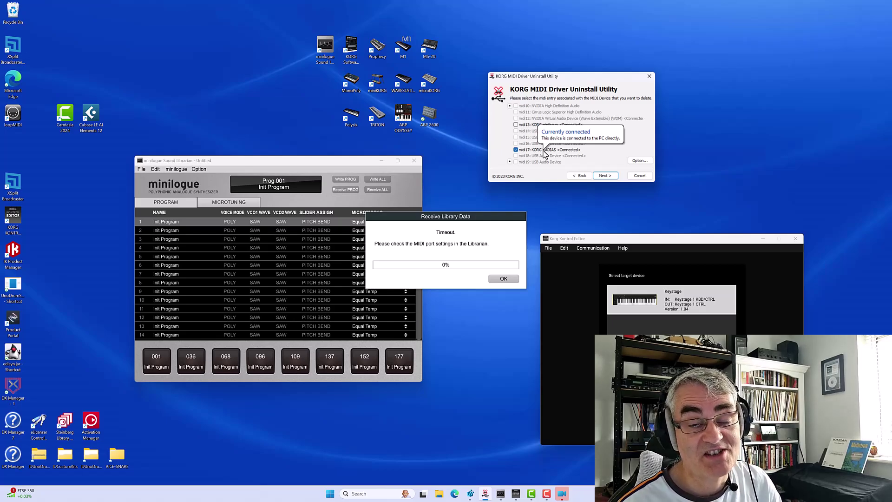
left_click(516, 150)
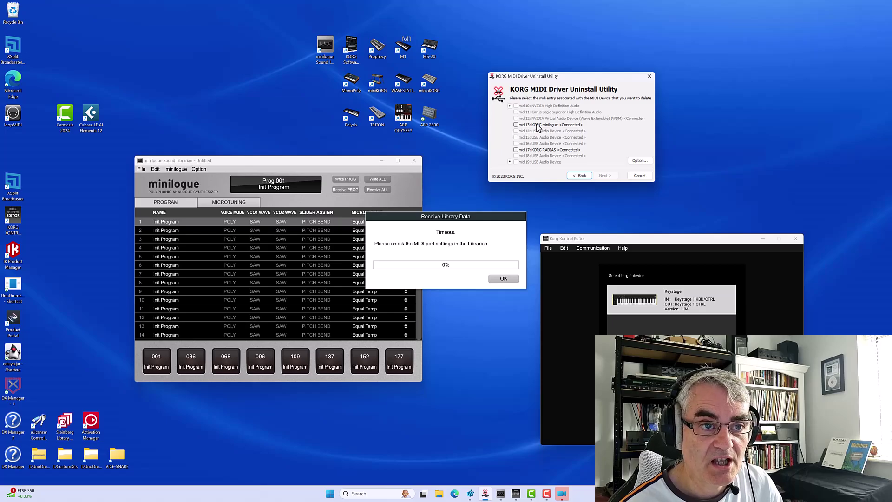
left_click(538, 125)
left_click(534, 128)
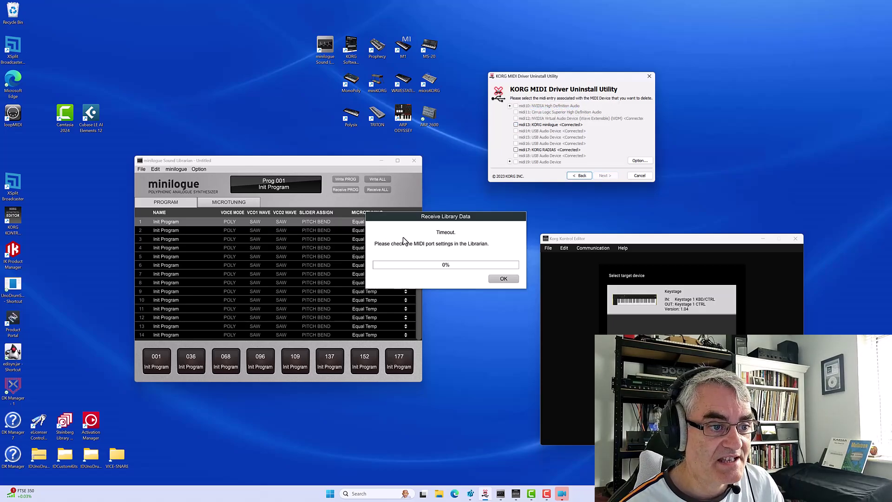
Dismiss the timeout and keep the ports at minilogue 1 MIDI IN and minilogue 1 SOUND
left_click(497, 280)
left_click(174, 169)
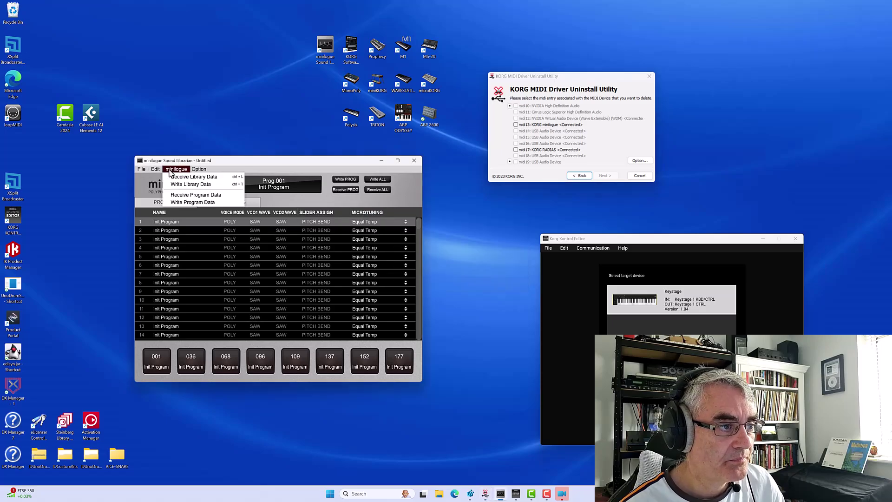
left_click(209, 189)
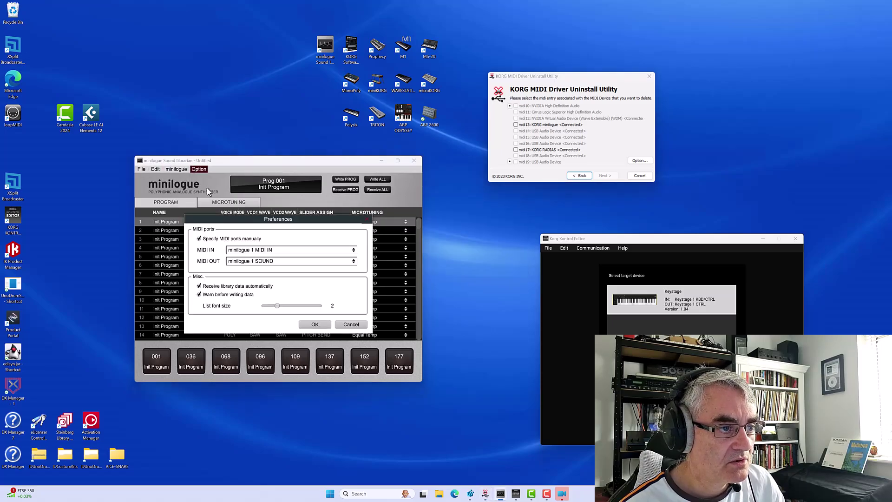
left_click(267, 251)
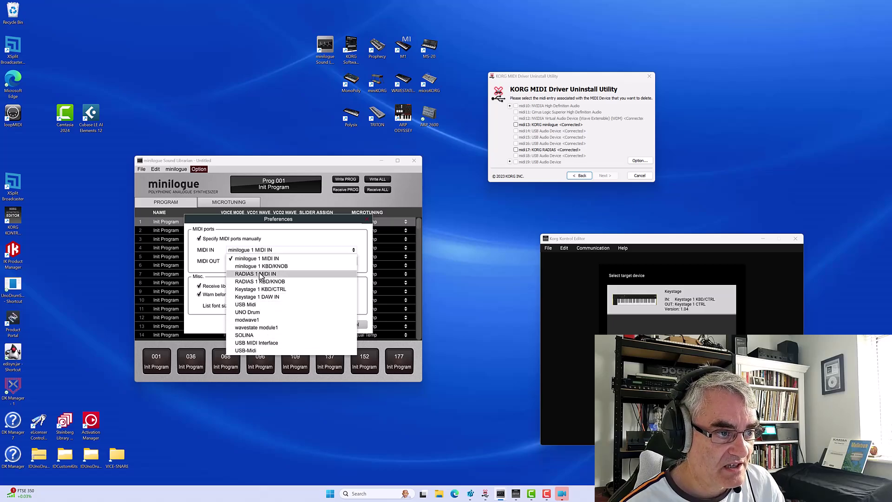
left_click(254, 260)
left_click(254, 260)
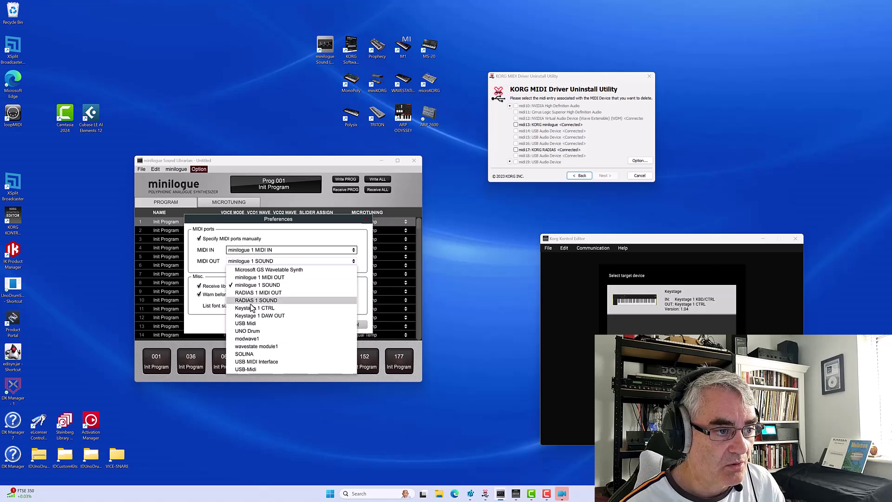
left_click(249, 285)
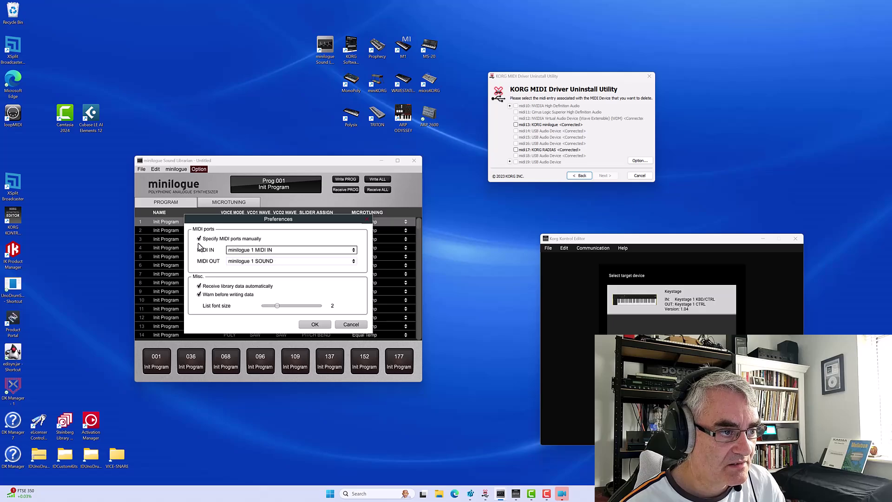
left_click(314, 324)
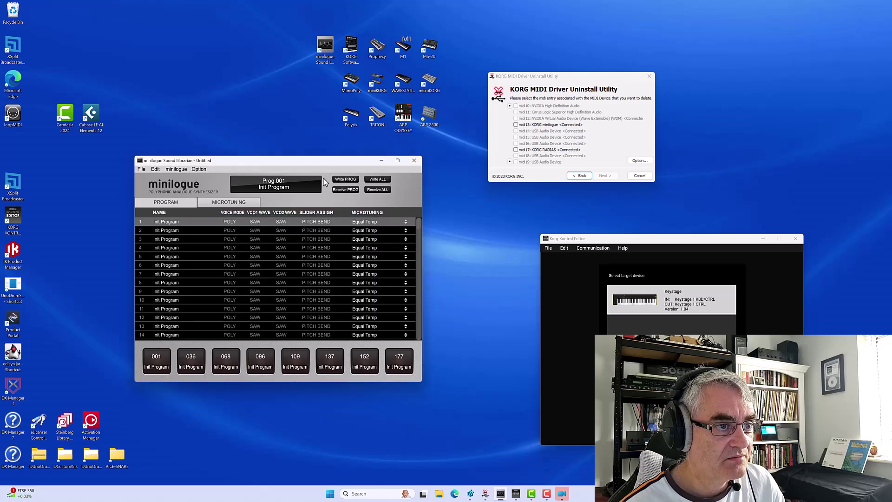
Request minilogue program data, open the Keystage editor, then close Kontrol Editor without saving
left_click(345, 189)
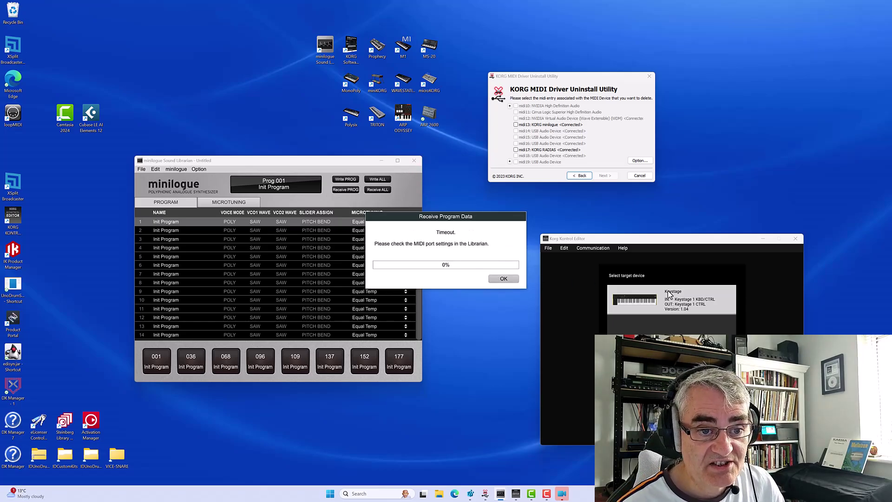
double_click(664, 302)
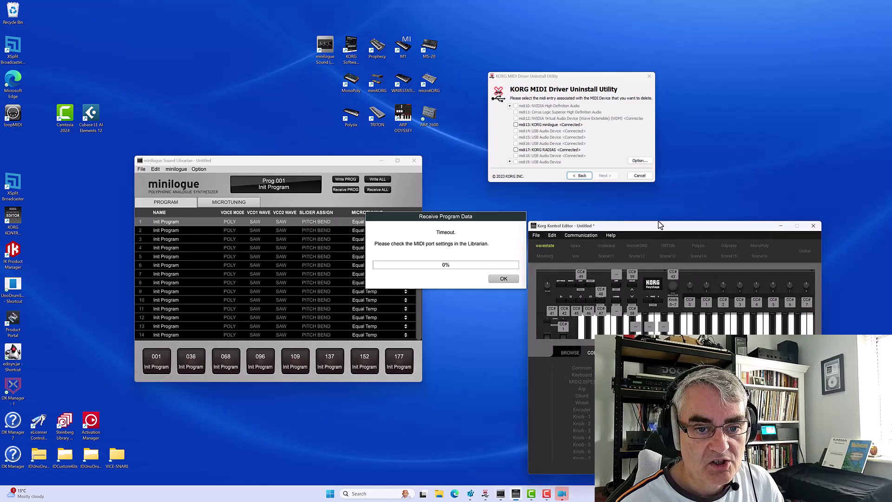
left_click(820, 225)
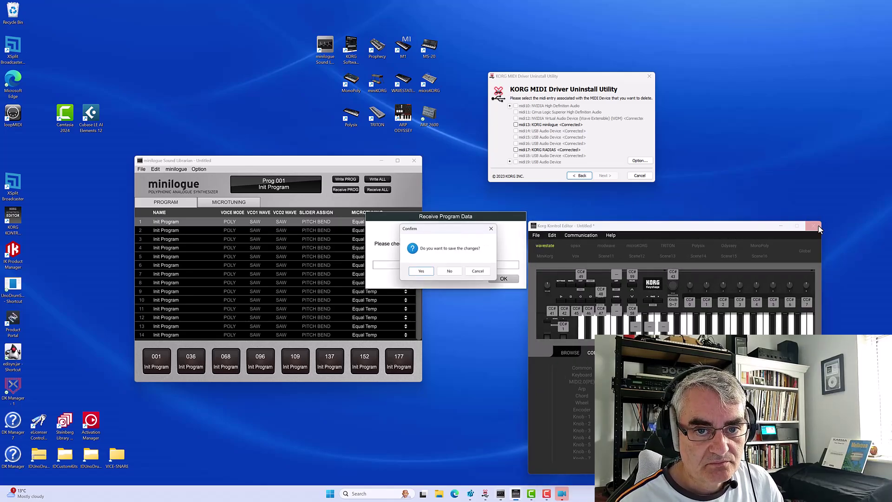
left_click(455, 272)
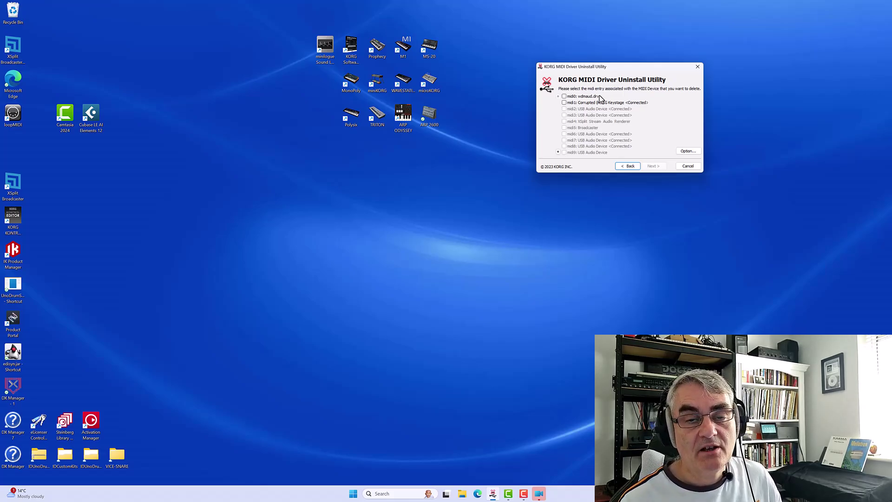
Search the Start menu for 'rege' and launch Registry Editor
left_click(352, 341)
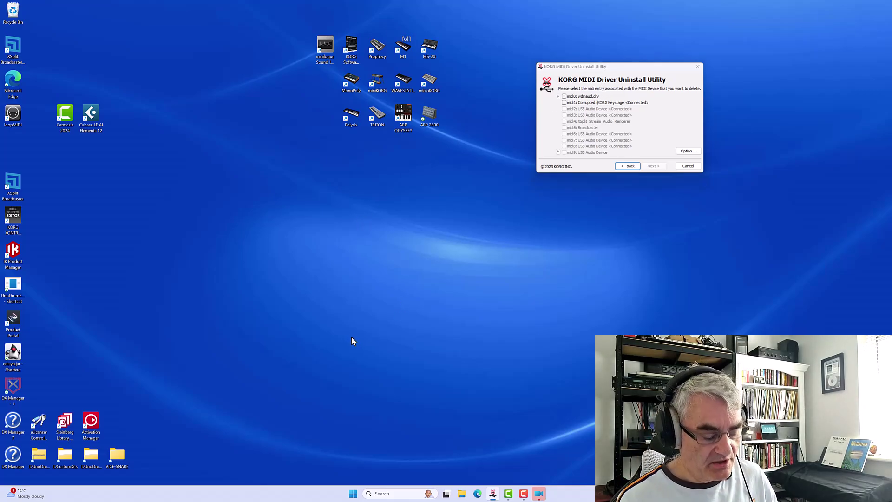
key("super")
type("reg")
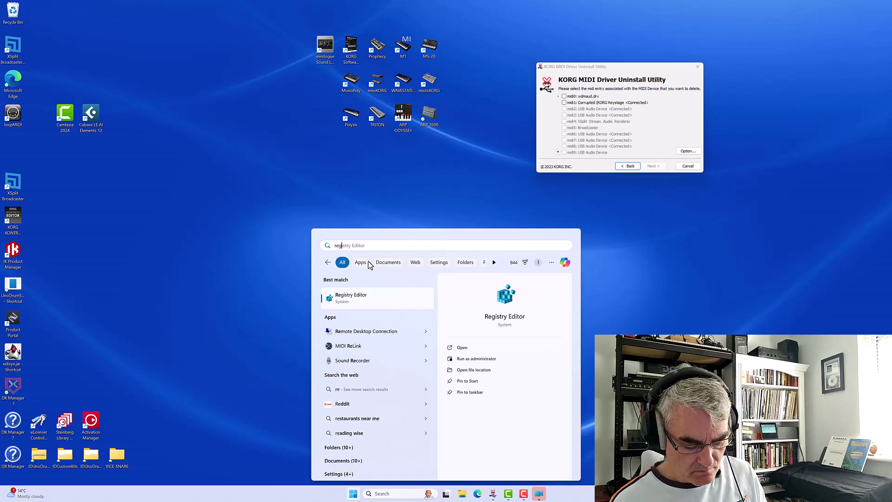
type("e")
left_click(371, 301)
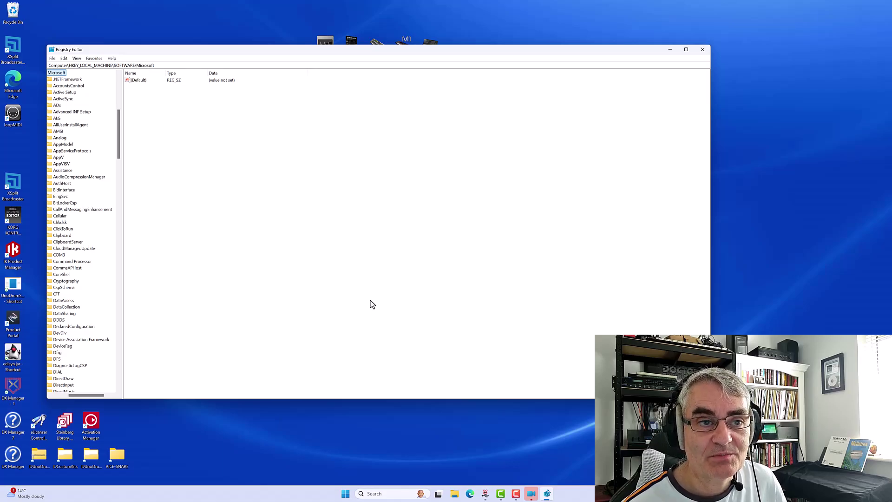
Widen the key tree and expand HKLM\SYSTEM\CurrentControlSet\Control\Class
left_click(68, 395)
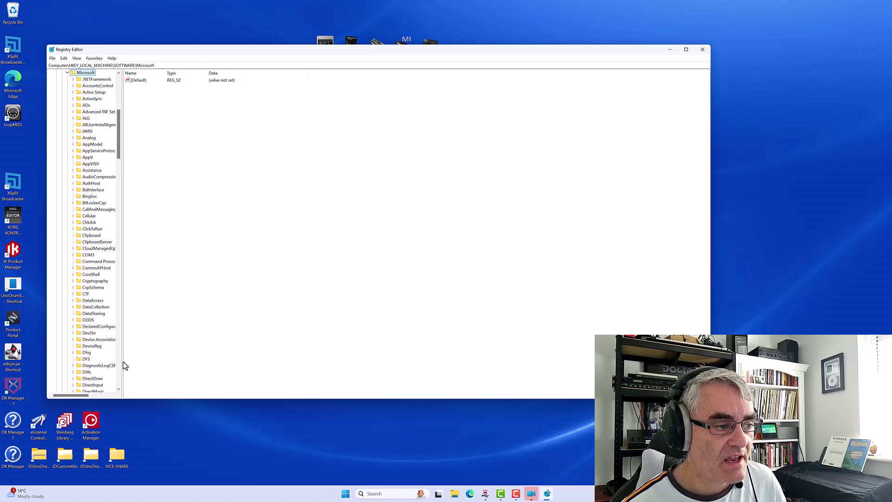
left_click_drag(122, 365, 192, 346)
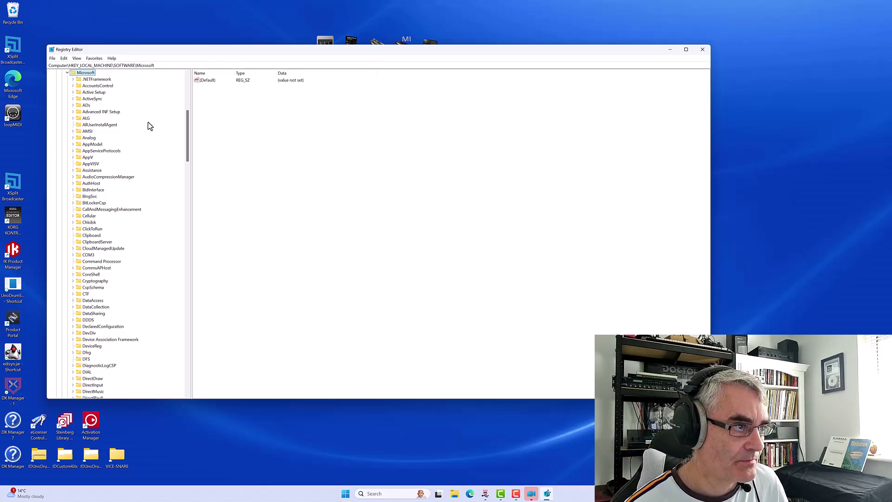
left_click_drag(188, 128, 189, 65)
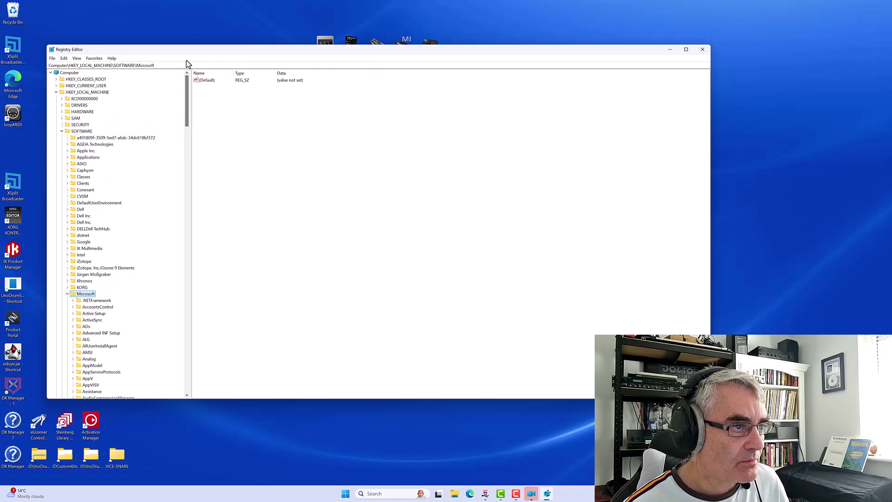
left_click(61, 131)
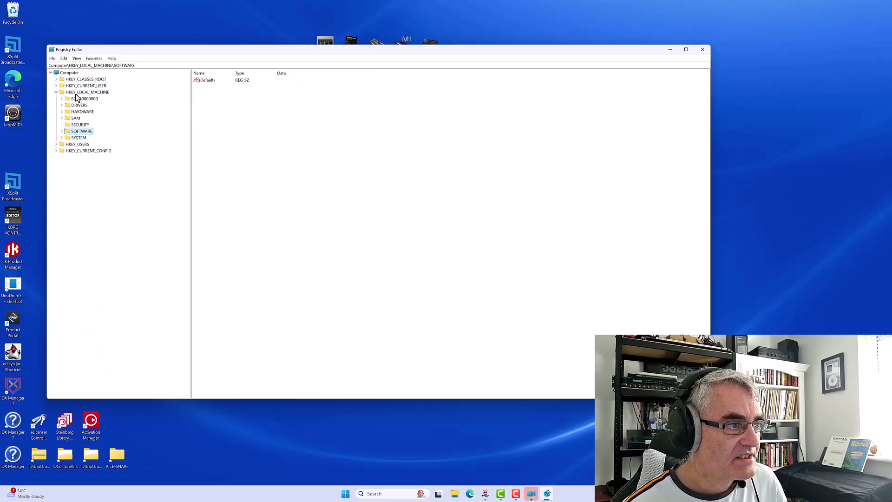
left_click(60, 137)
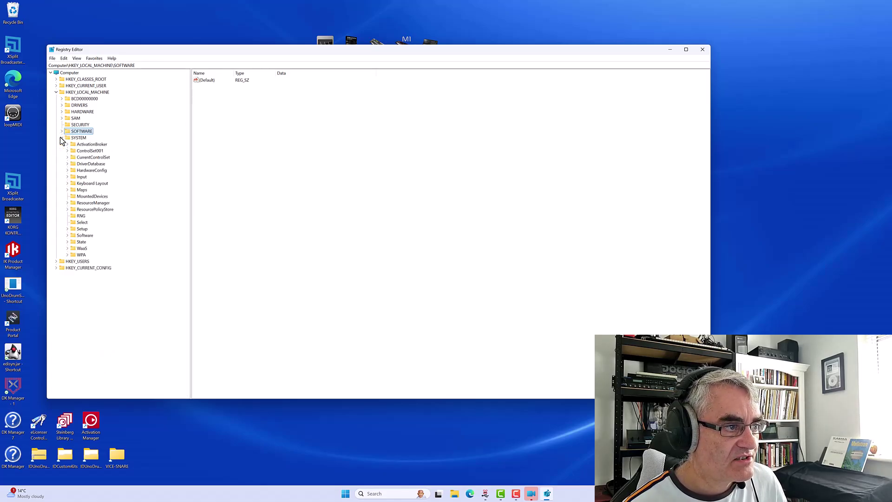
left_click(68, 157)
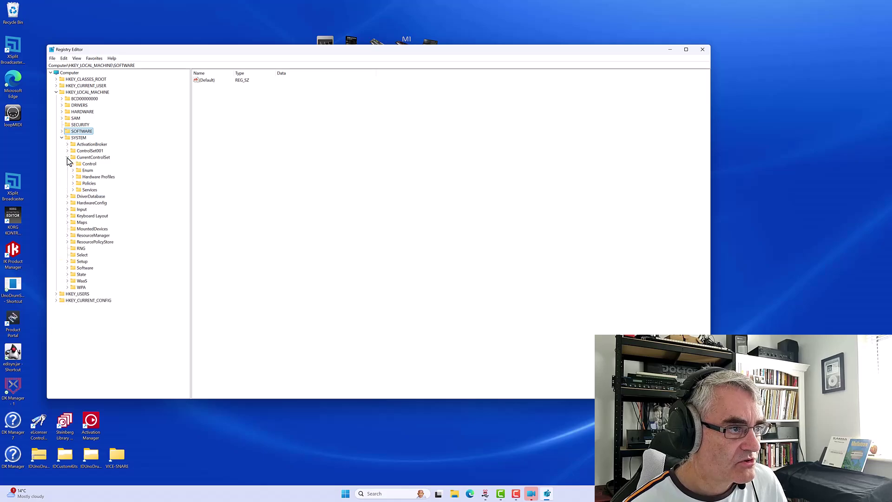
left_click(73, 163)
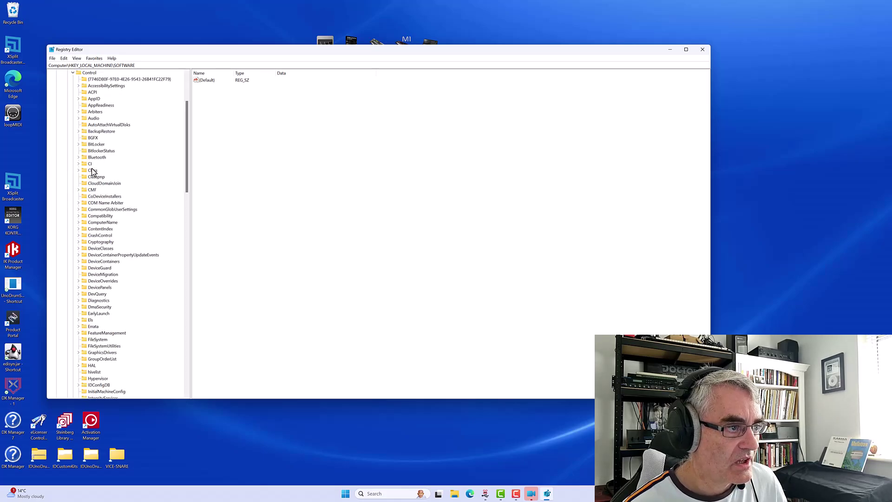
left_click(92, 172)
left_click(78, 170)
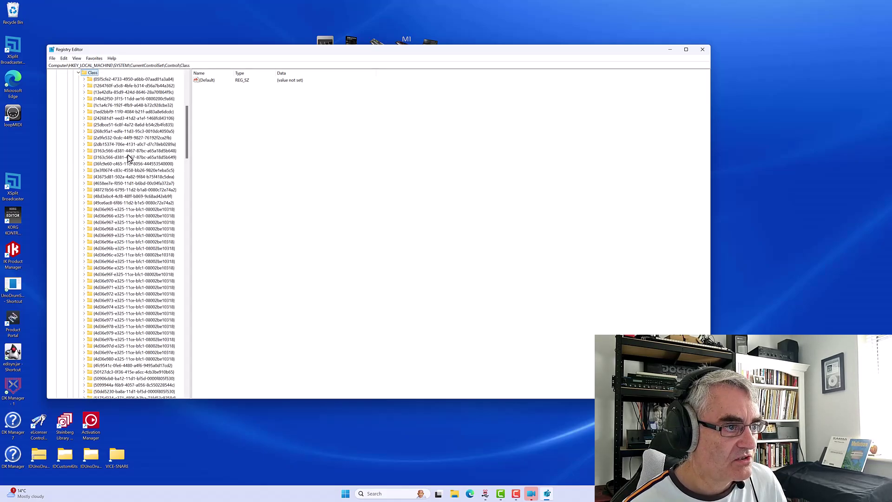
Start a registry Find search from the Class key
scroll(130, 158, "down", 11)
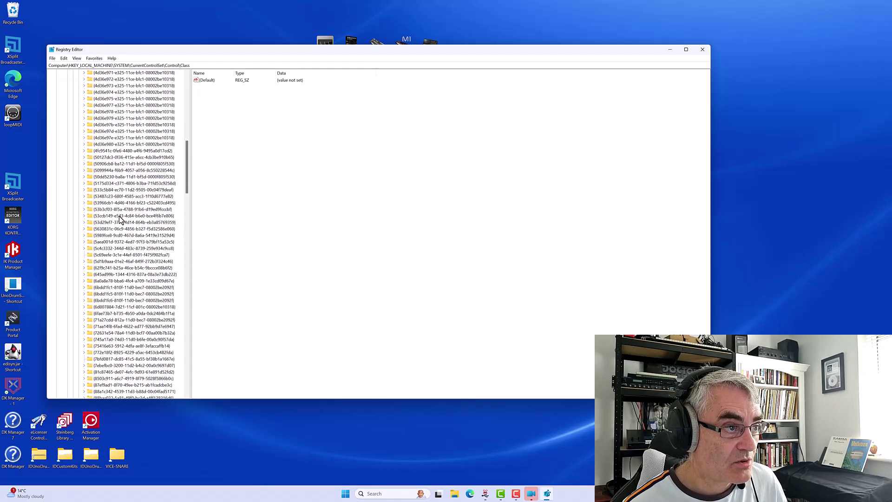
scroll(120, 218, "up", 18)
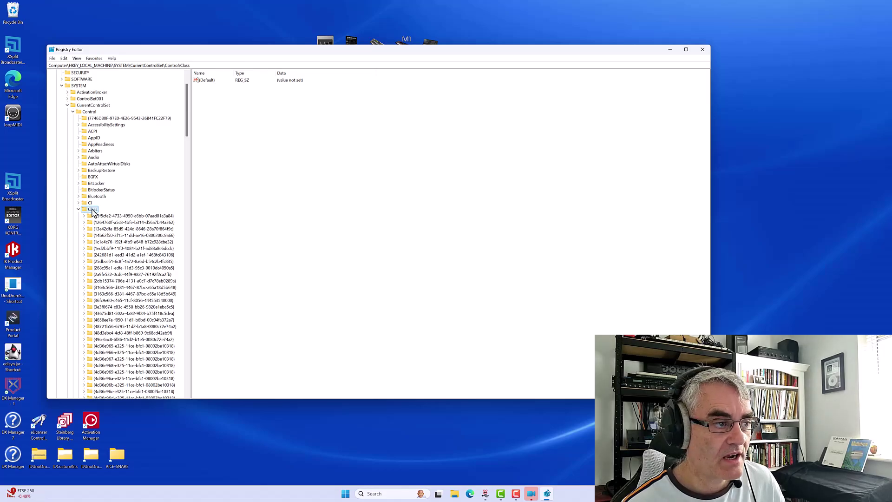
right_click(92, 210)
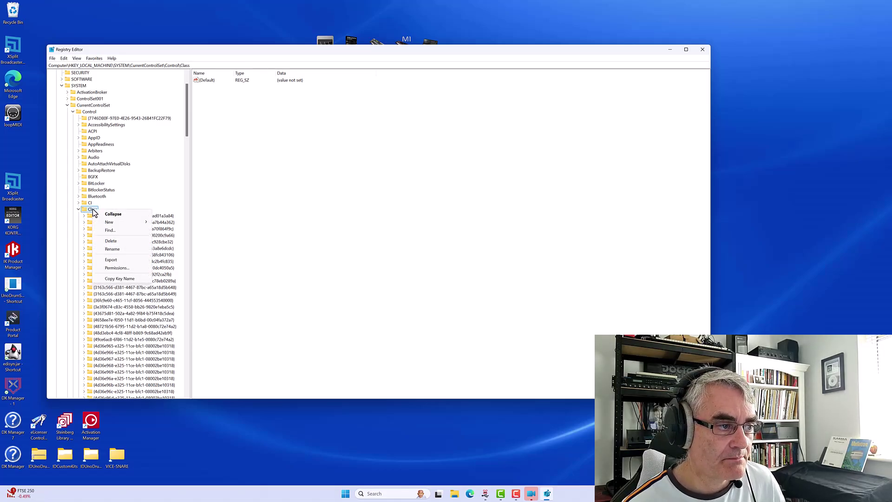
left_click(110, 229)
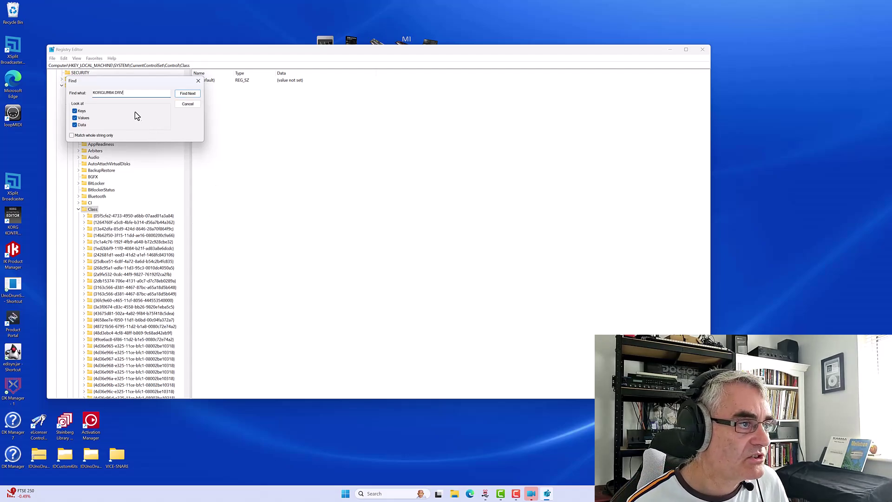
Copy the search term KORGUM64.DRV and find its first match
left_click_drag(145, 90, 62, 93)
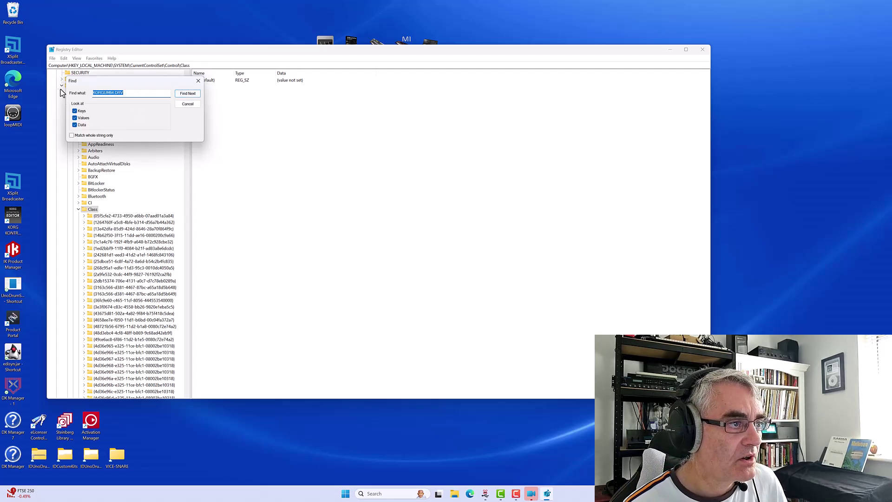
right_click(106, 93)
left_click(120, 117)
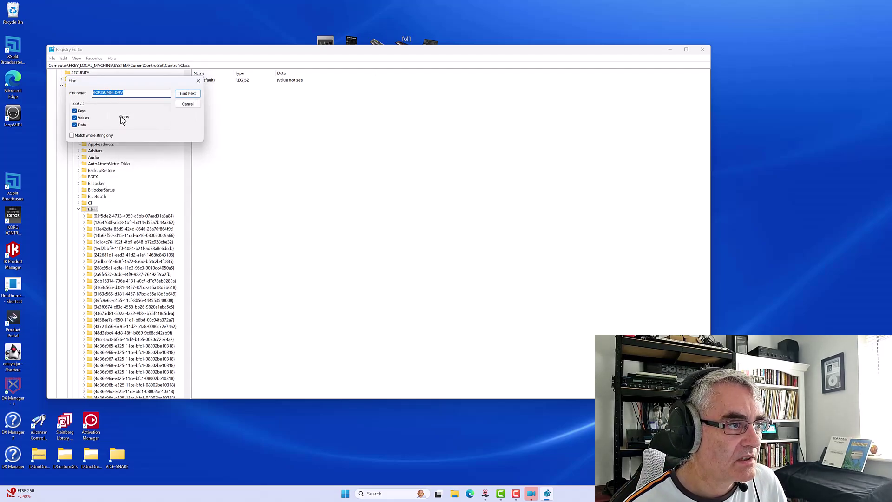
left_click(188, 94)
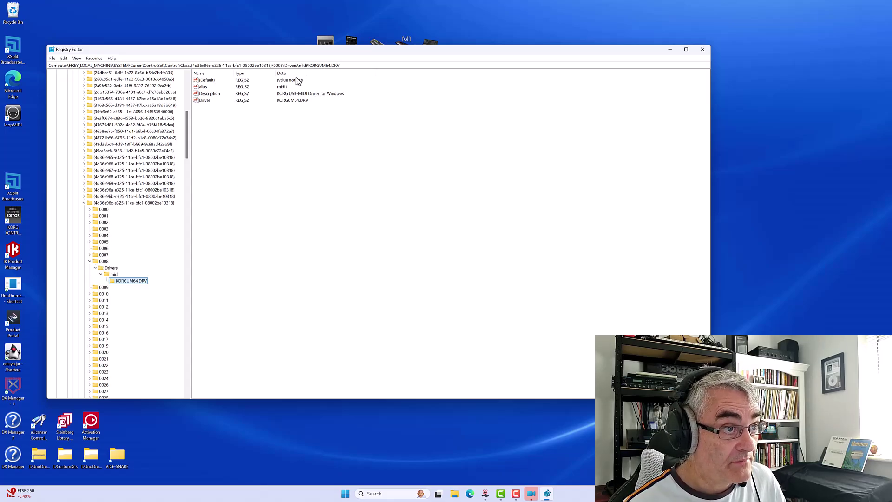
Confirm slot 0008 is KORG Keystage and its KORGUM64.DRV alias is midi1
left_click(103, 262)
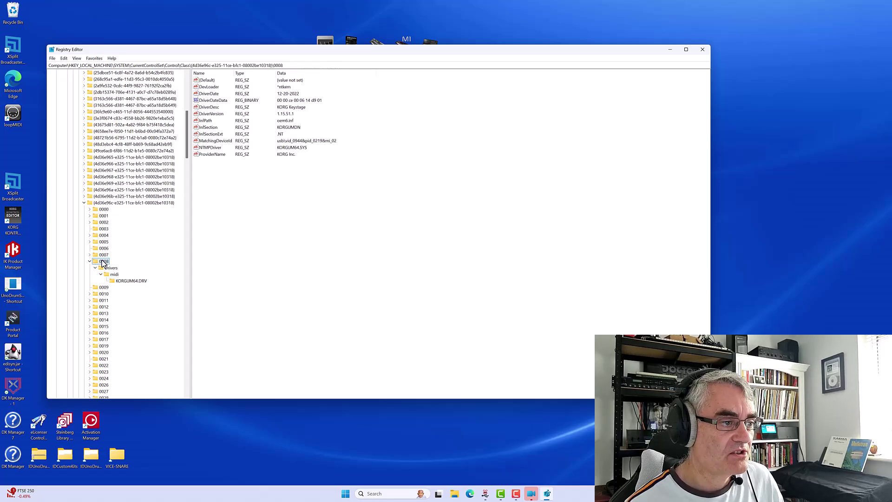
left_click(131, 281)
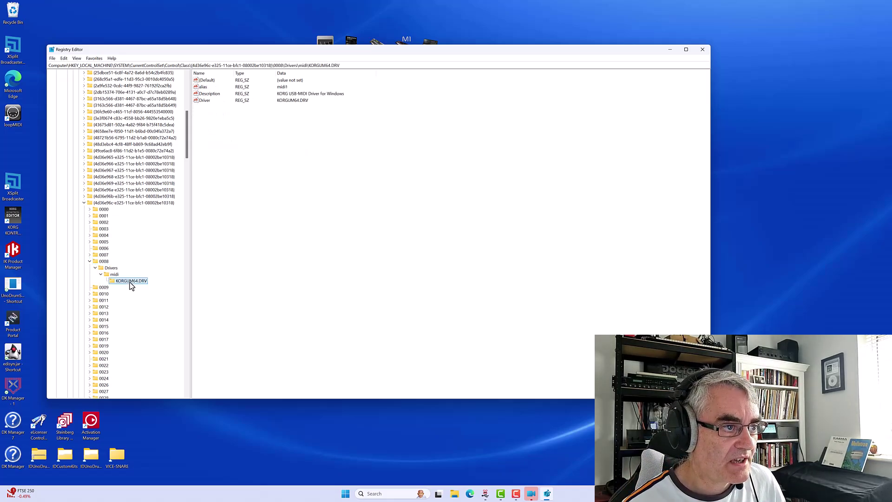
left_click(202, 87)
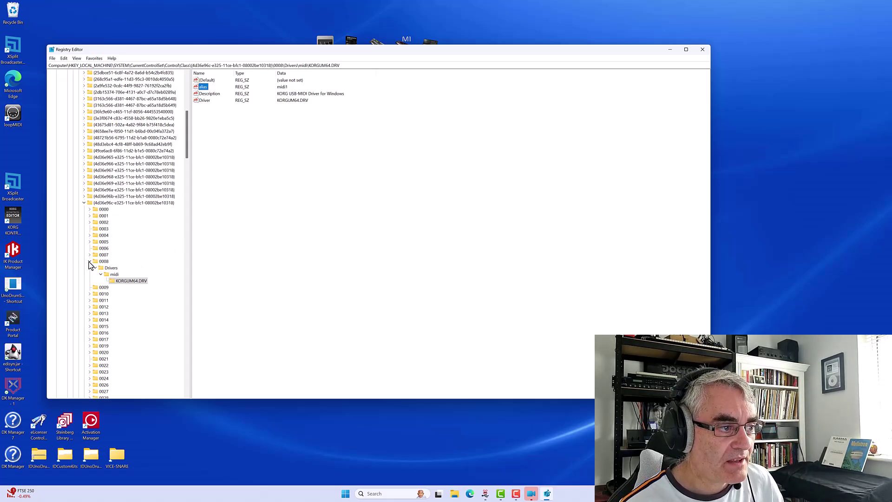
left_click(105, 262)
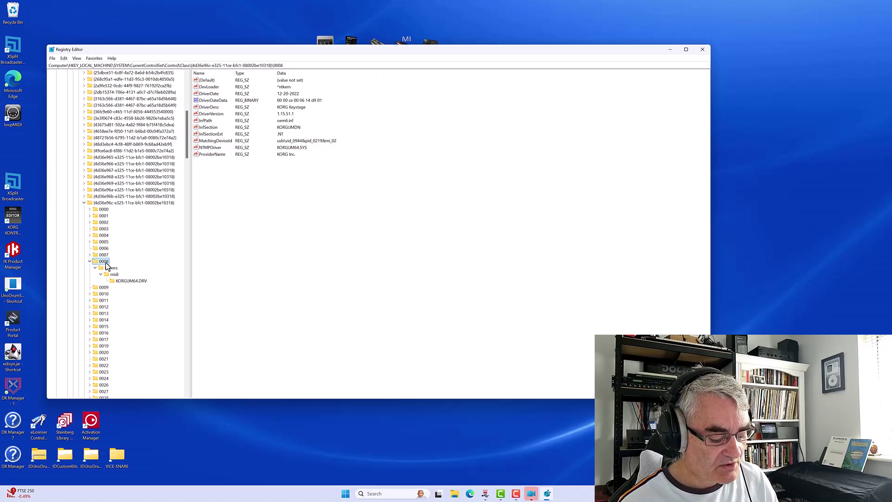
key("Down")
key("Down")
key("Down")
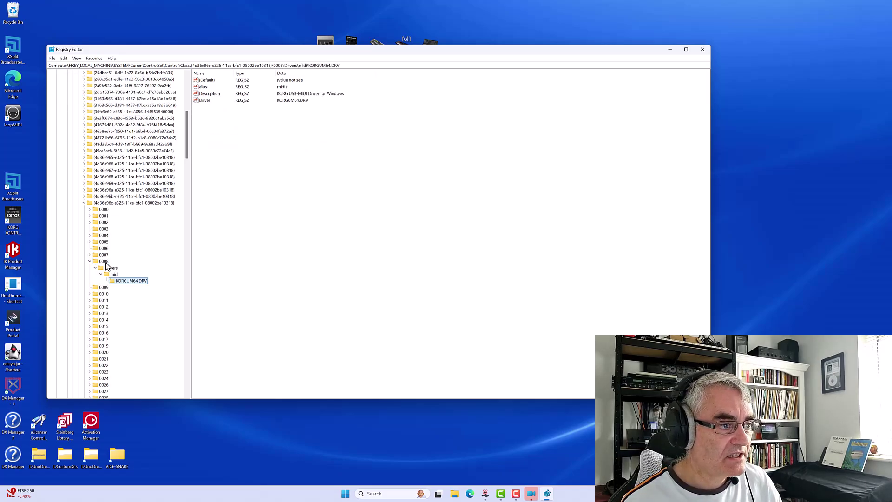
Find the next KORGUM64.DRV match under slot 0013, confirming it belongs to KORG minilogue
key("Tab")
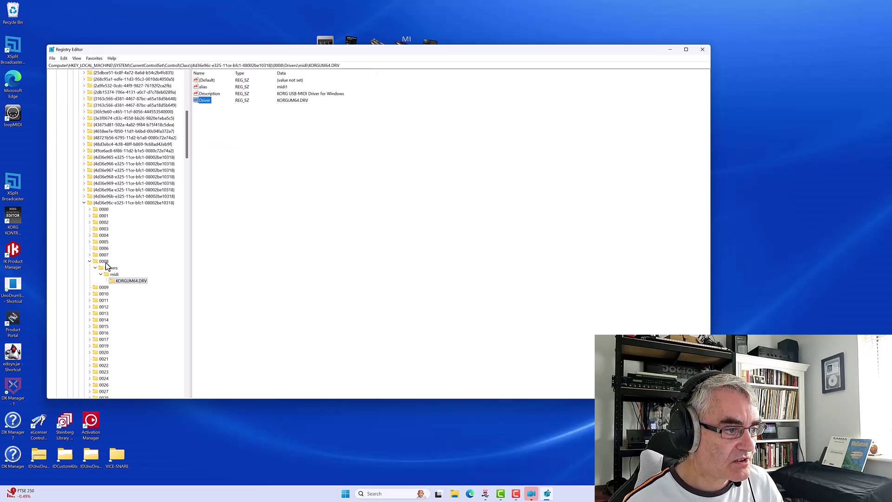
key("F3")
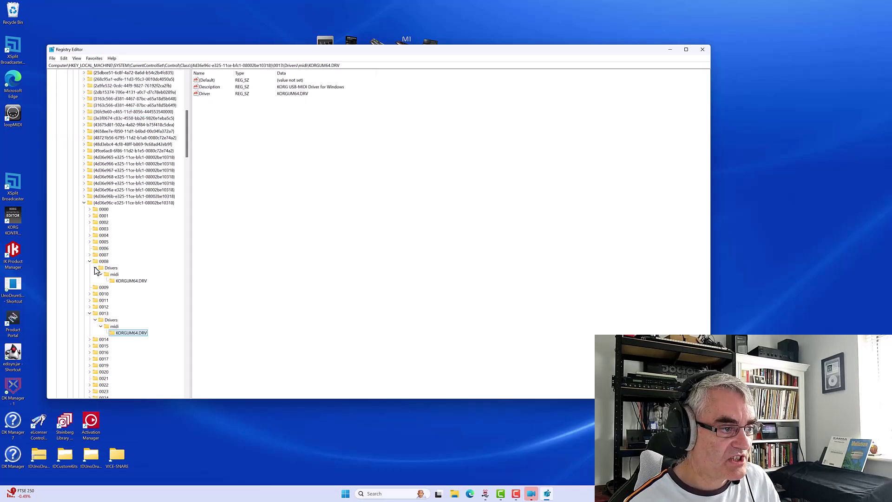
left_click(90, 294)
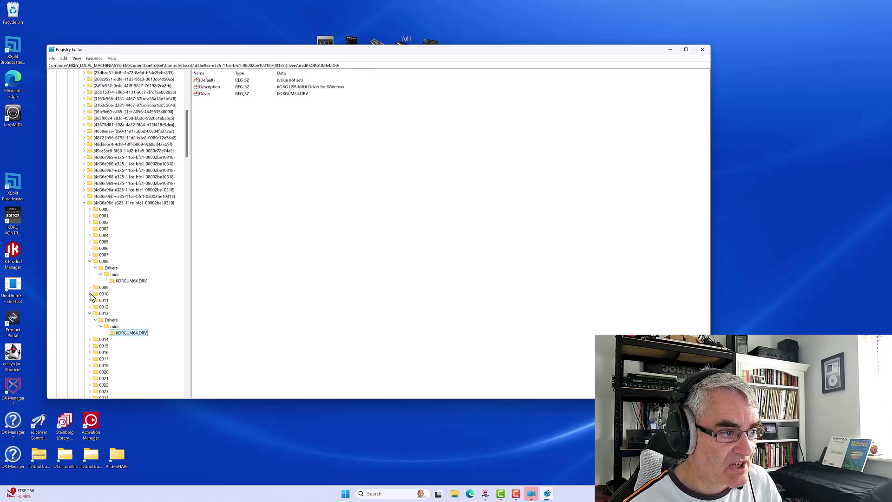
left_click(89, 293)
scroll(113, 293, "down", 2)
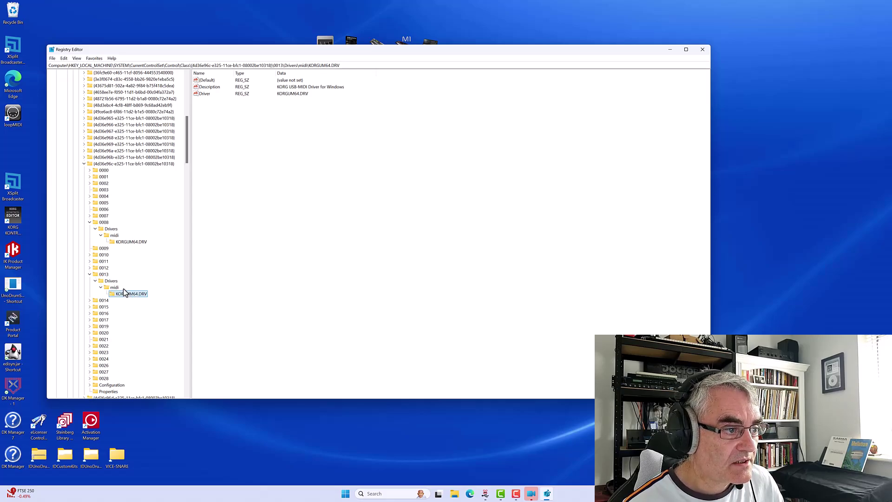
left_click(102, 275)
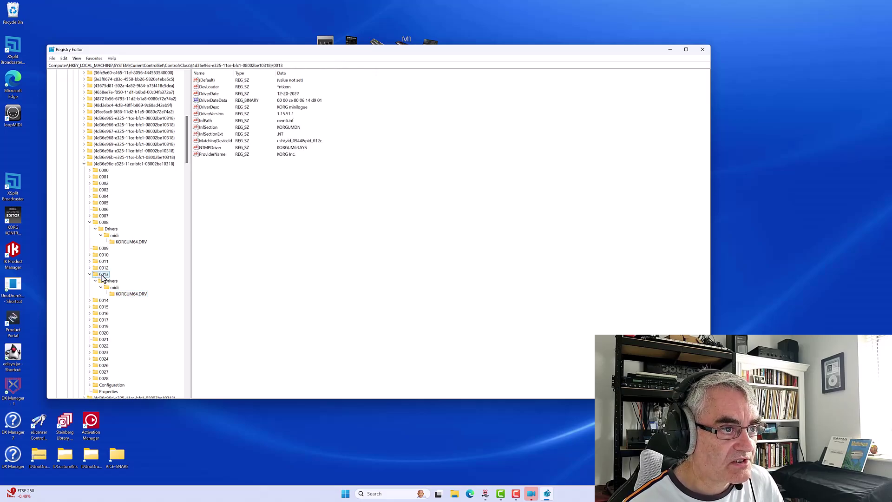
left_click(124, 294)
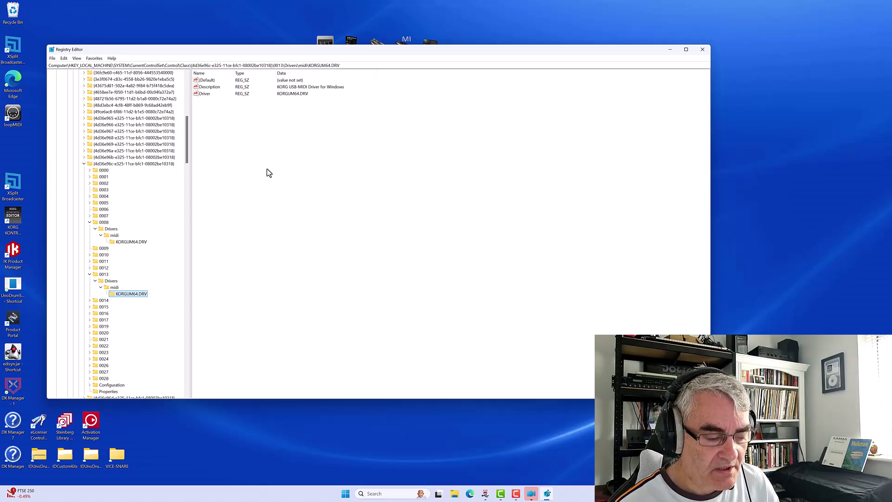
Create a string value named Alias with data midi2 in 0013's KORGUM64.DRV key
right_click(235, 130)
mouse_move(269, 133)
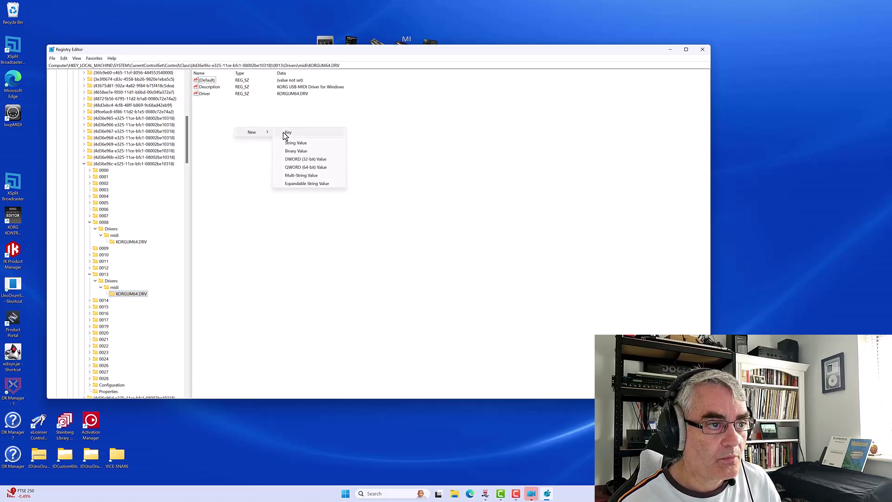
left_click(296, 142)
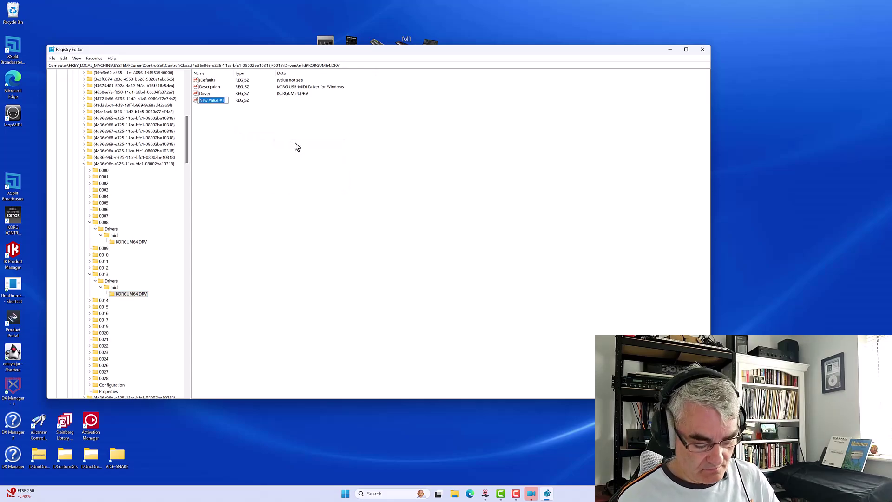
type("A")
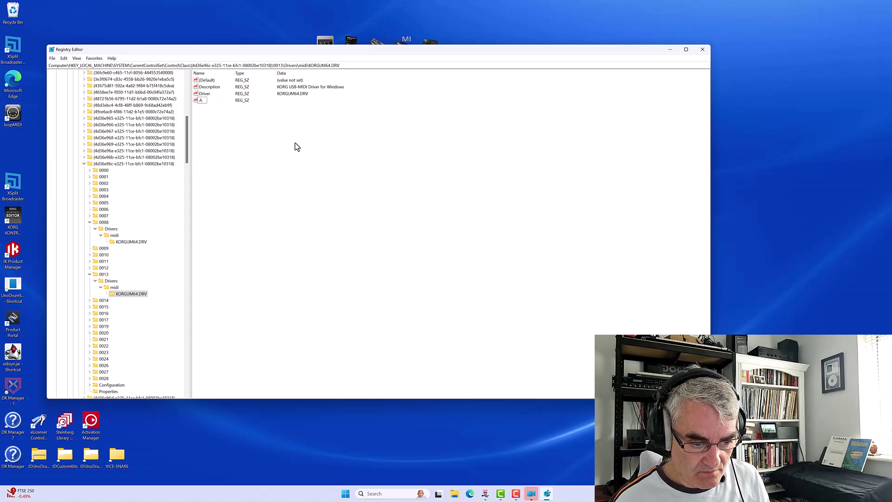
type("lias")
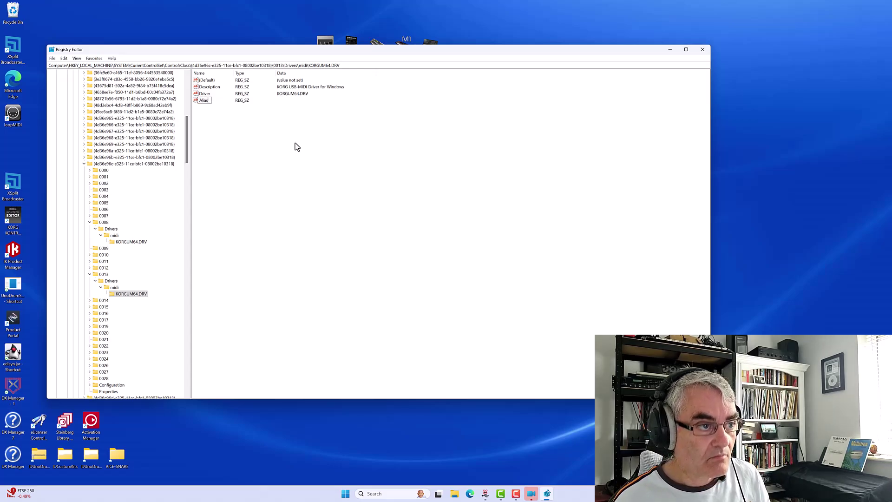
key("Return")
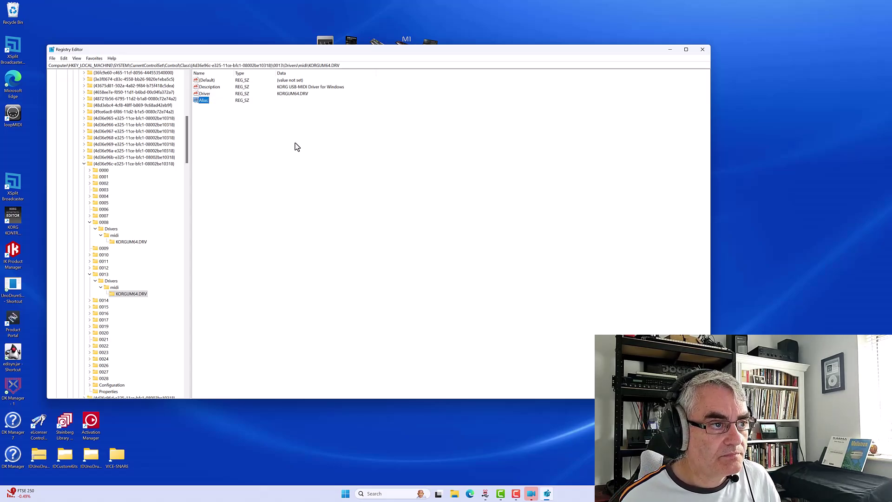
key("Return")
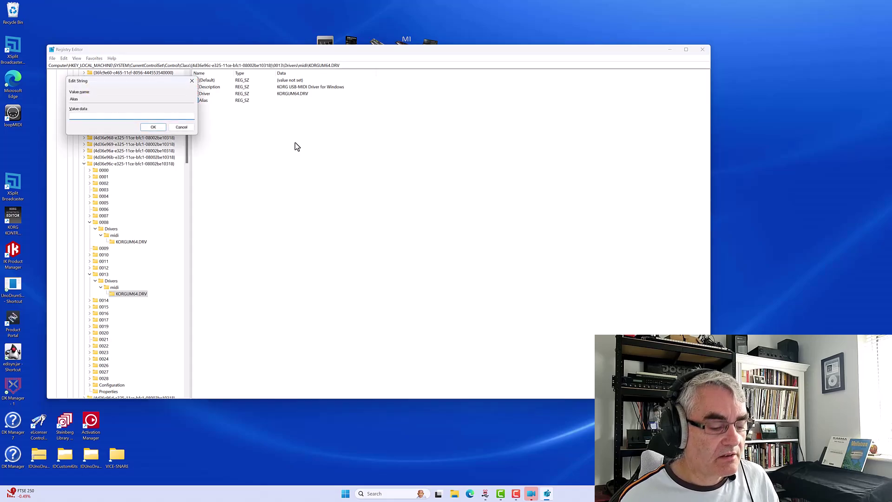
type("midi2")
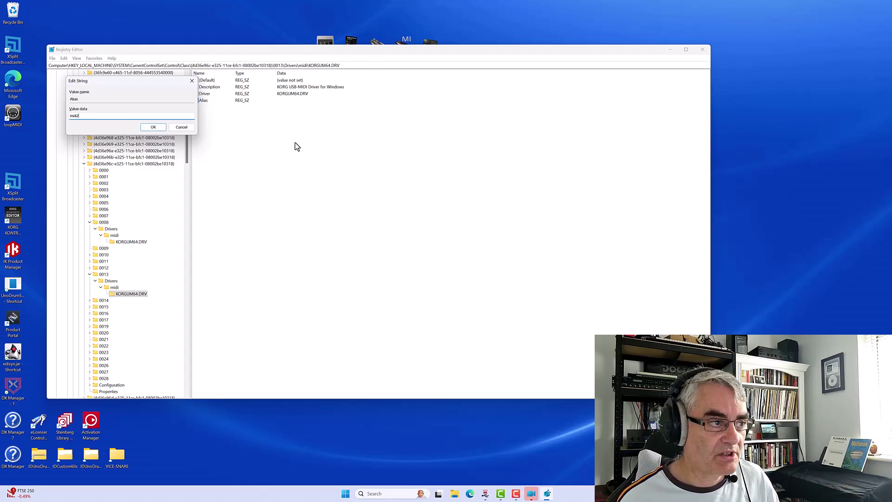
key("Return")
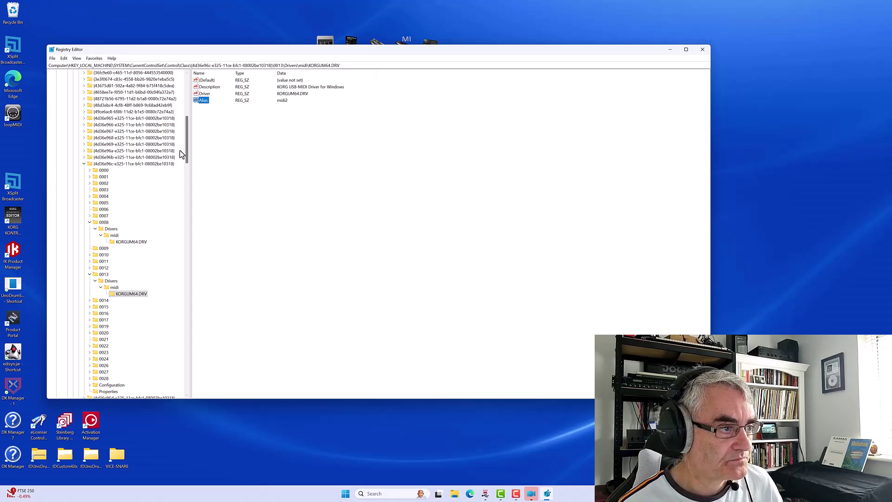
Navigate to HKLM\SOFTWARE\Microsoft\Windows NT\CurrentVersion\Drivers32 to view its midi slot values
left_click_drag(185, 150, 195, 125)
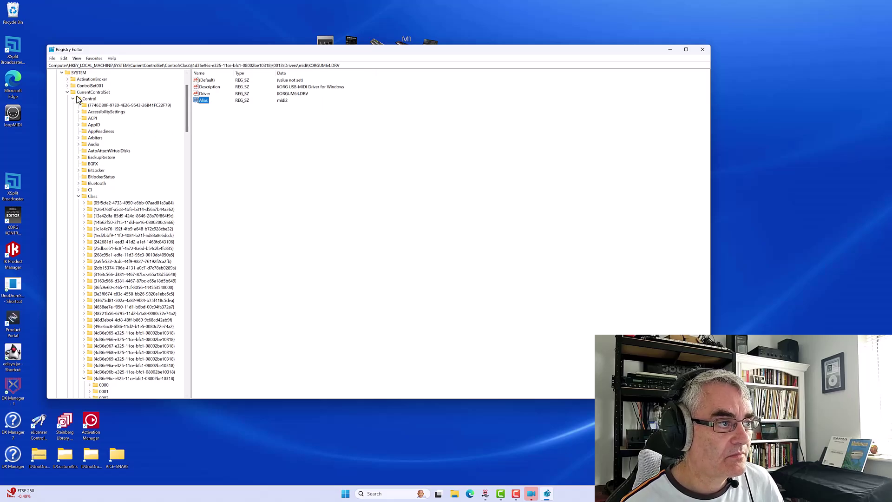
left_click_drag(188, 122, 186, 100)
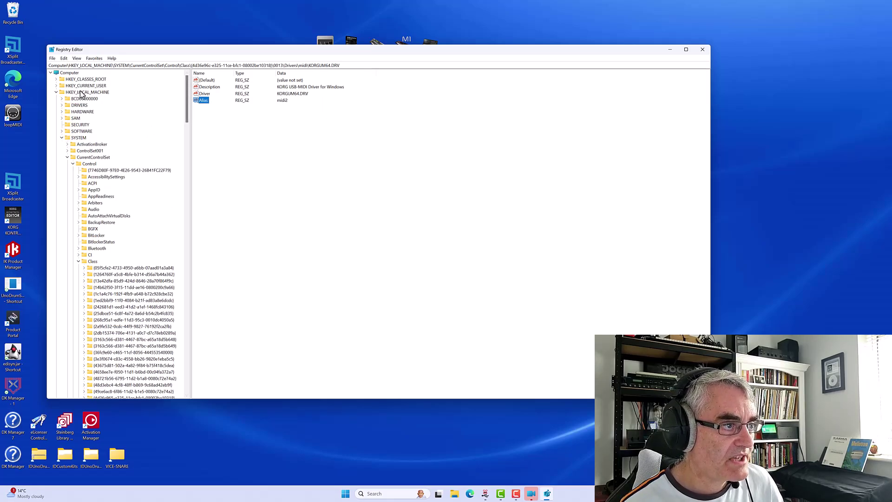
left_click(61, 131)
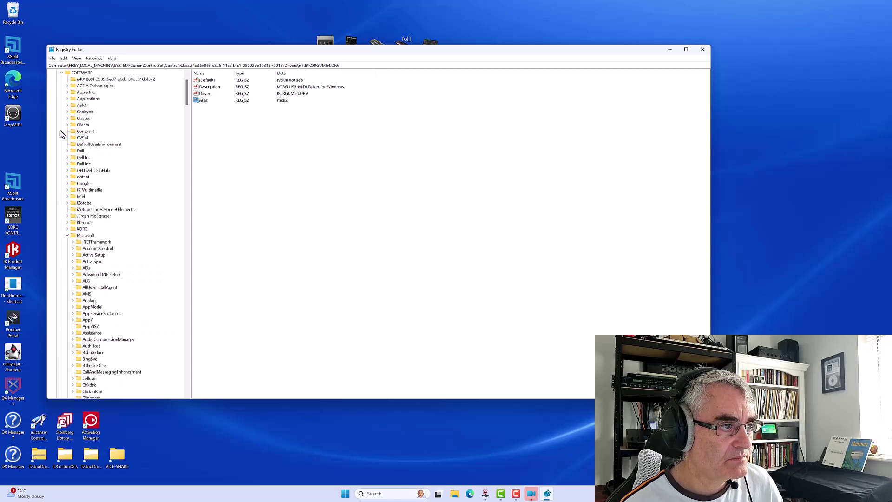
left_click(85, 235)
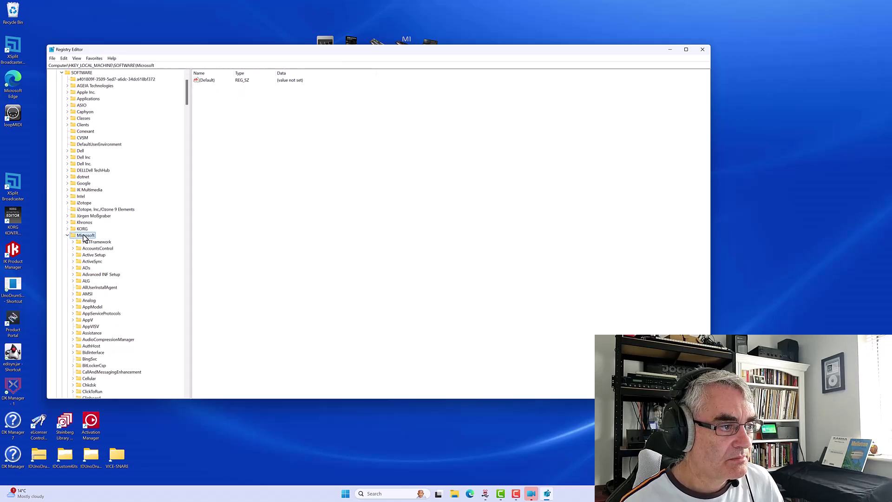
scroll(89, 205, "down", 16)
scroll(93, 200, "down", 20)
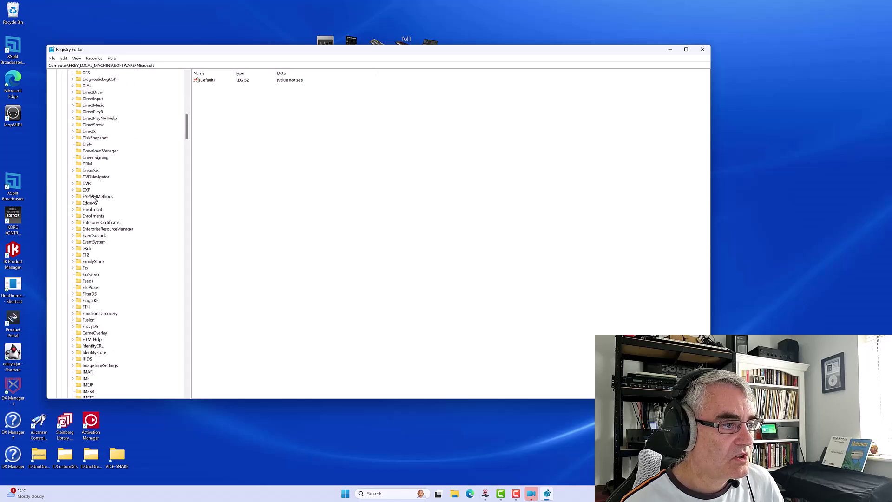
scroll(94, 209, "down", 20)
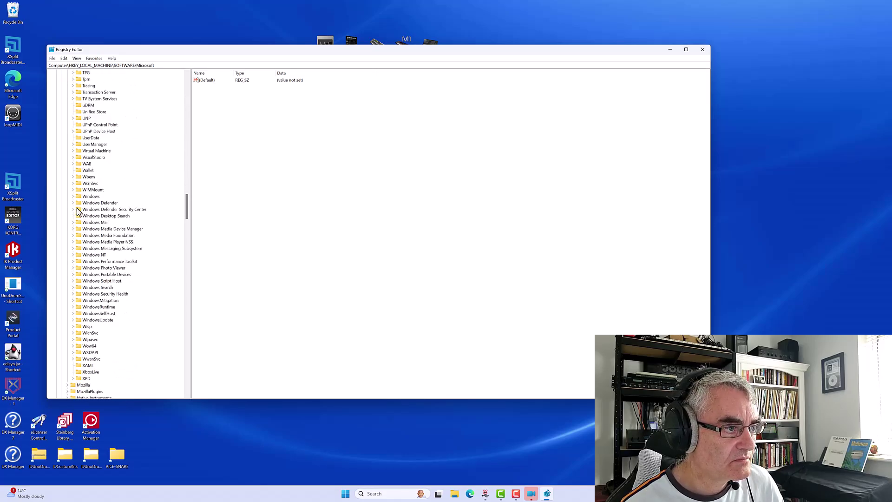
left_click(72, 255)
left_click(79, 262)
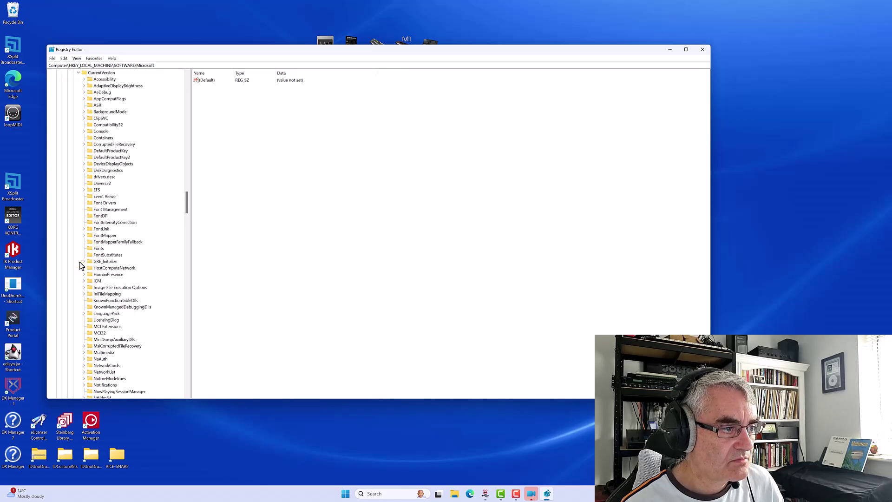
left_click(101, 184)
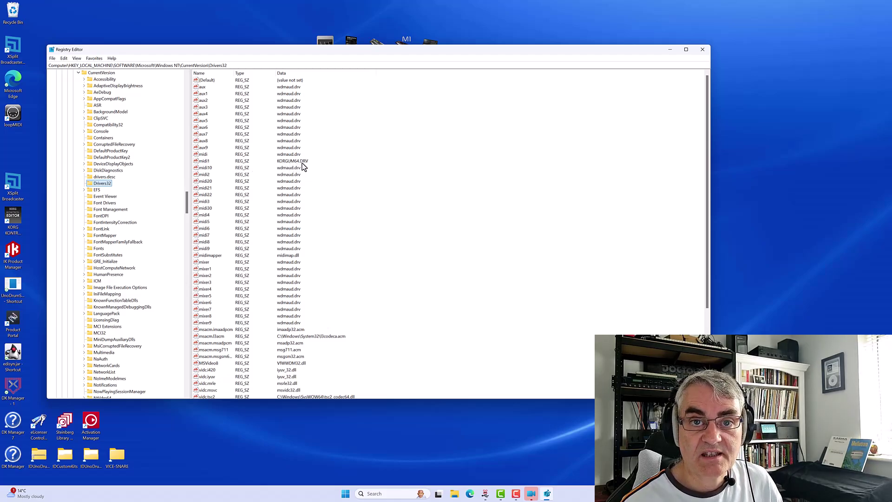
Check that the Drivers32 midi2 value holds wdmaud.drv, leaving it unchanged
left_click(203, 175)
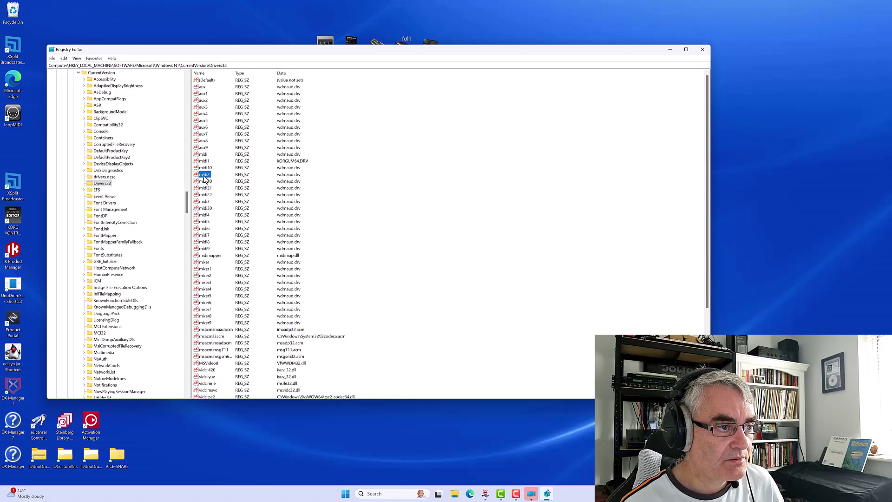
double_click(203, 175)
key("Escape")
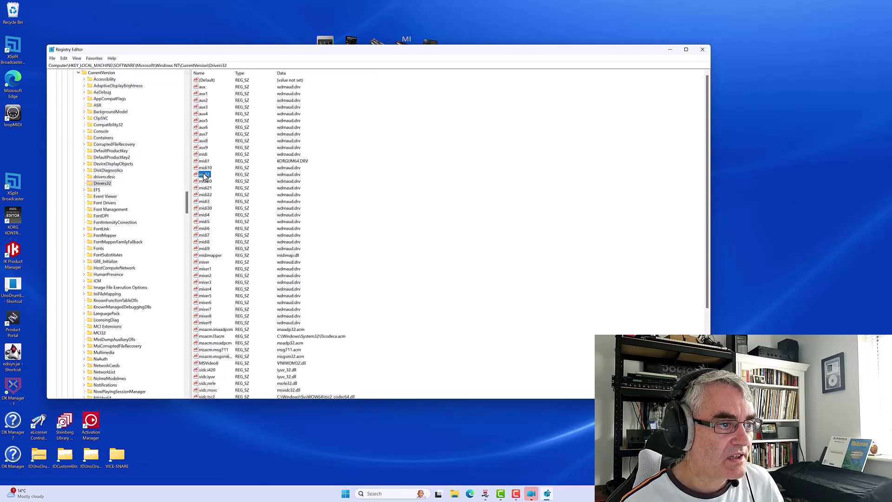
Rename the midi2 value to midi23
right_click(213, 176)
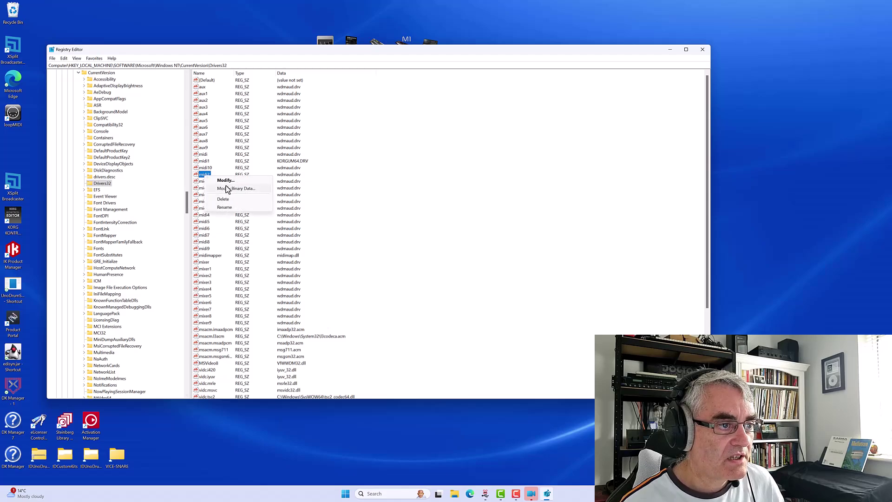
left_click(224, 208)
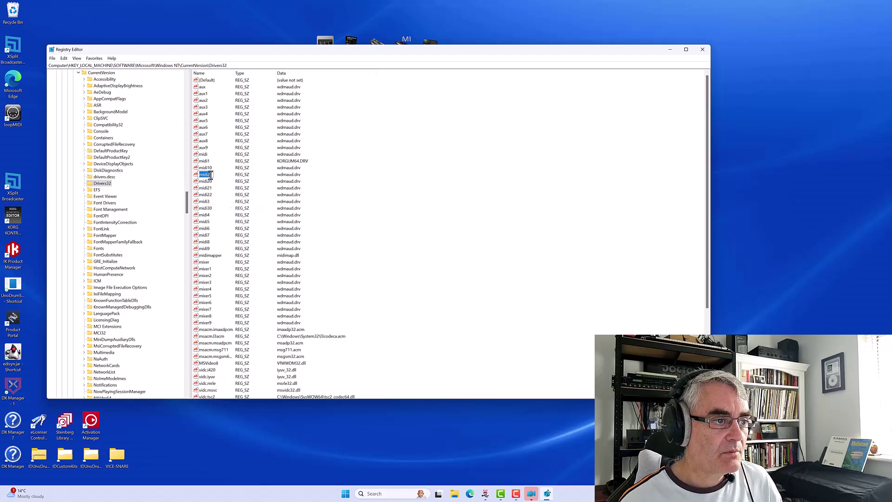
key("End")
type("3")
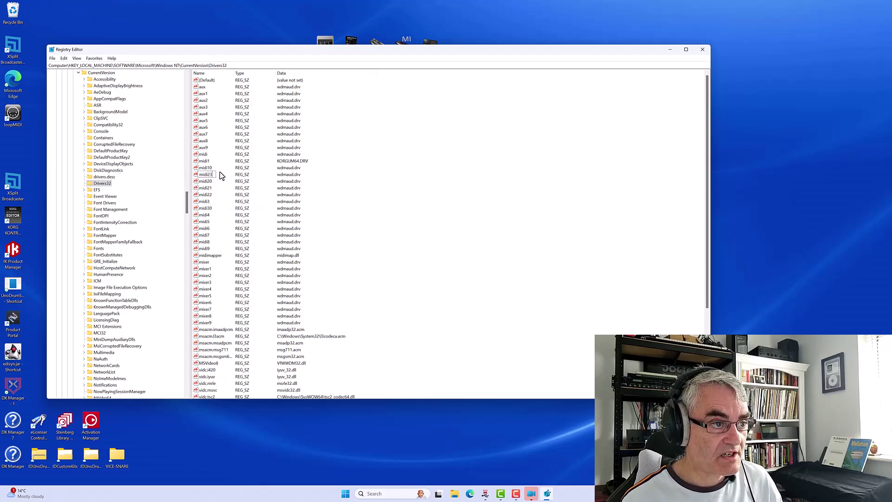
key("Return")
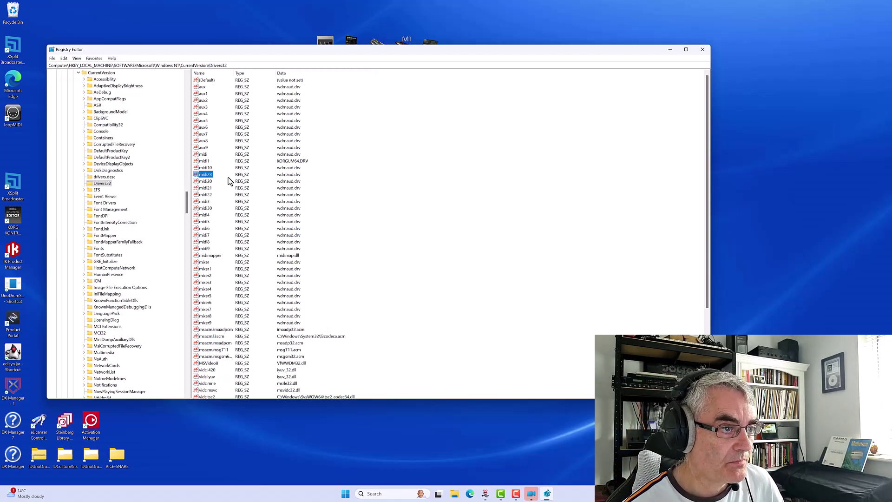
Add a midi2 string value with data KORGUM64.DRV to the Drivers32 key
right_click(409, 177)
mouse_move(440, 184)
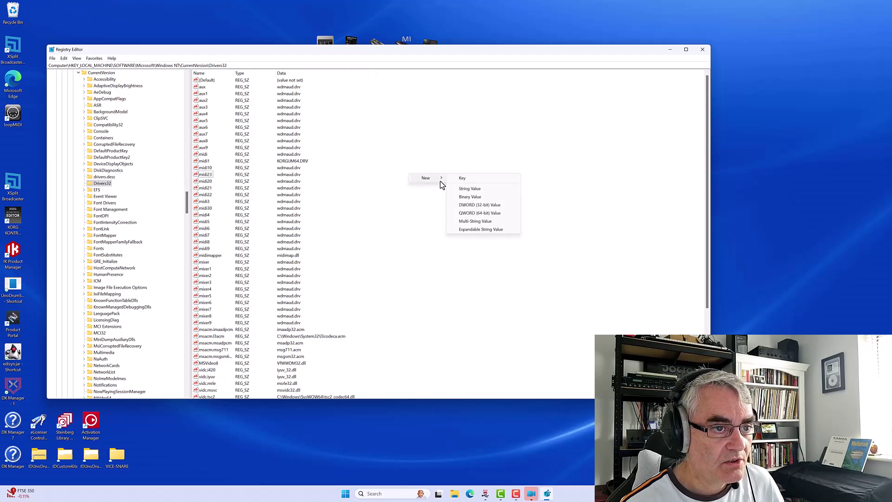
left_click(462, 189)
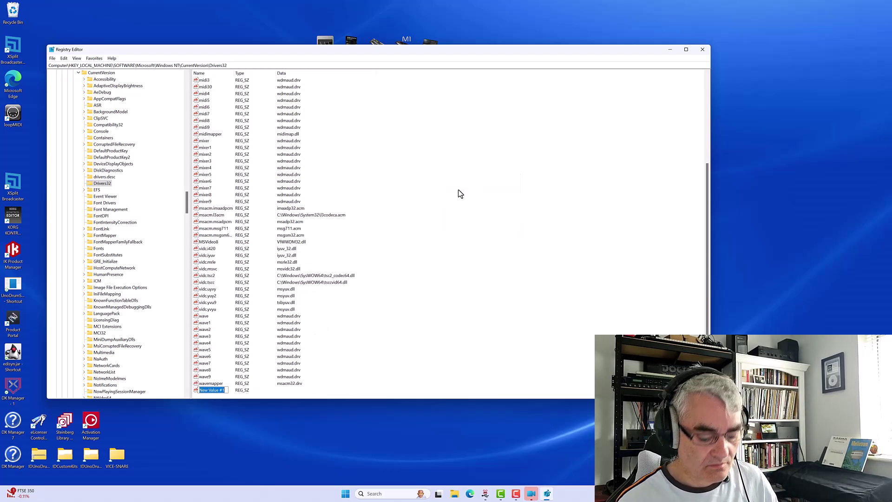
type("midi2")
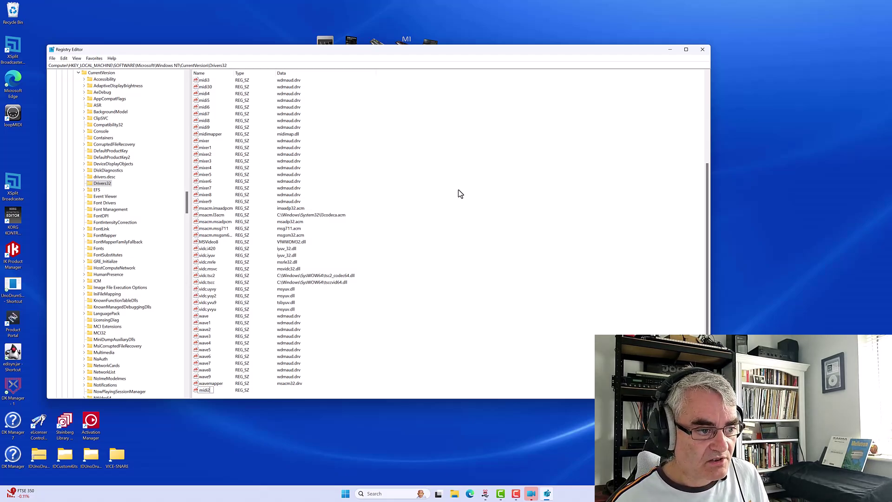
key("Return")
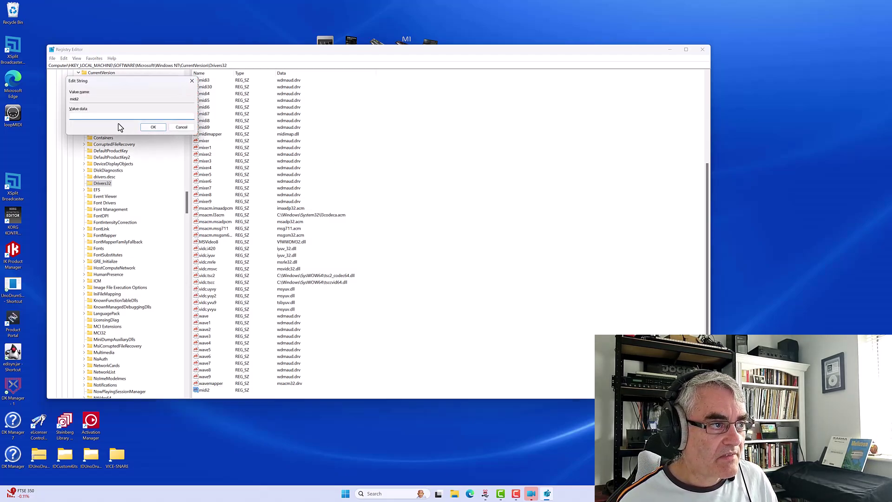
type("KORGUM64.DRV")
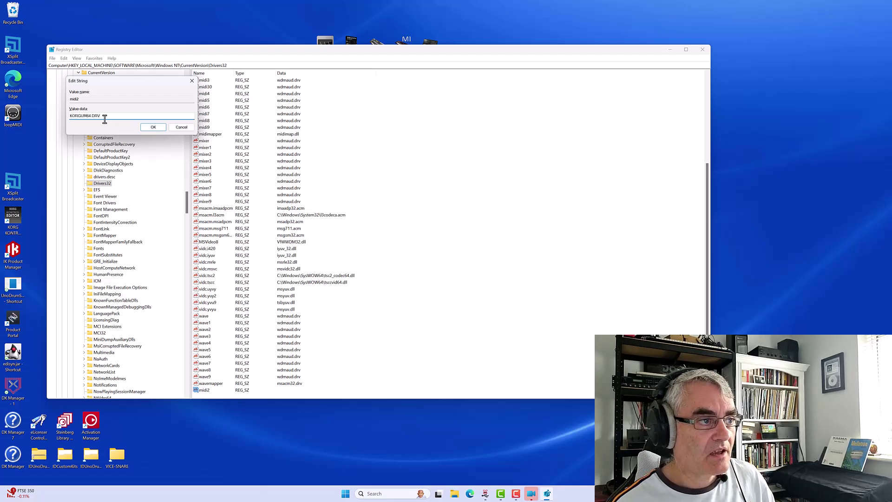
left_click(152, 129)
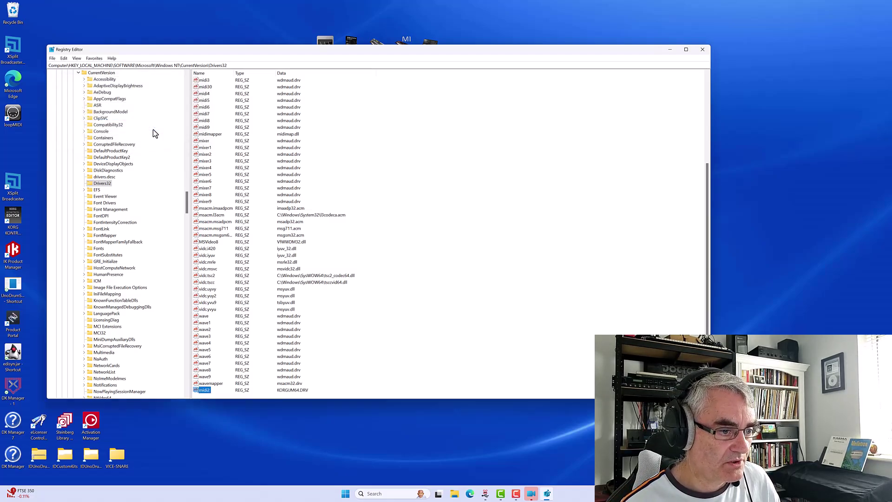
Refresh Drivers32 to check the new midi2 entry, then bring up the Start menu
left_click(105, 177)
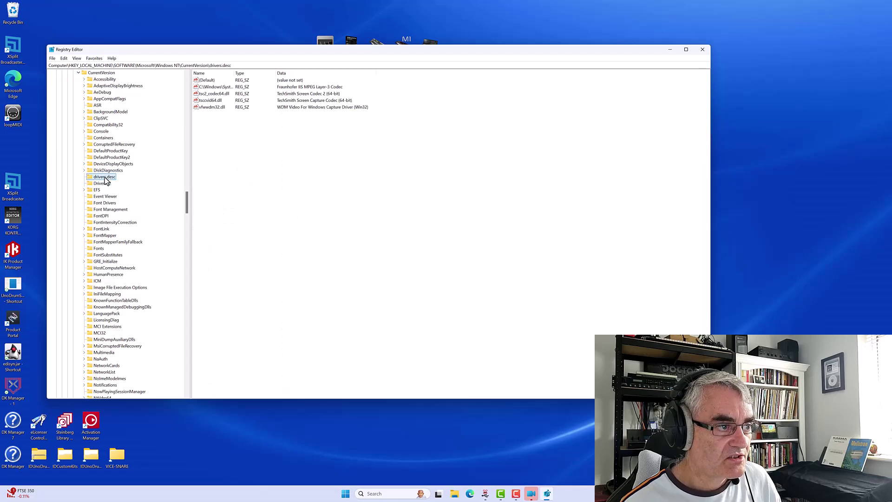
left_click(106, 186)
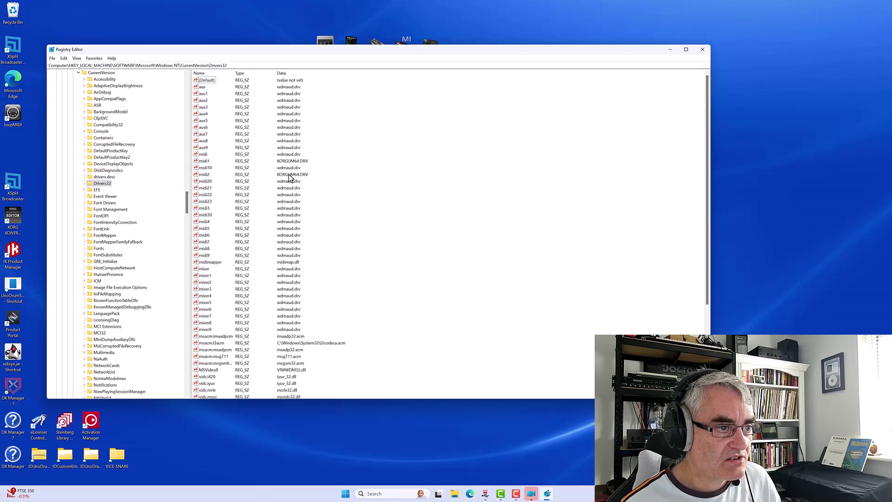
left_click(203, 172)
left_click(349, 427)
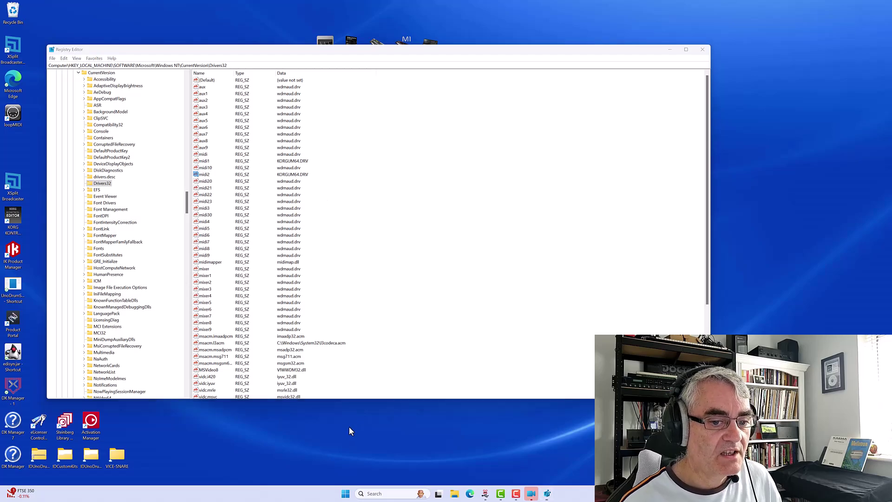
left_click(345, 493)
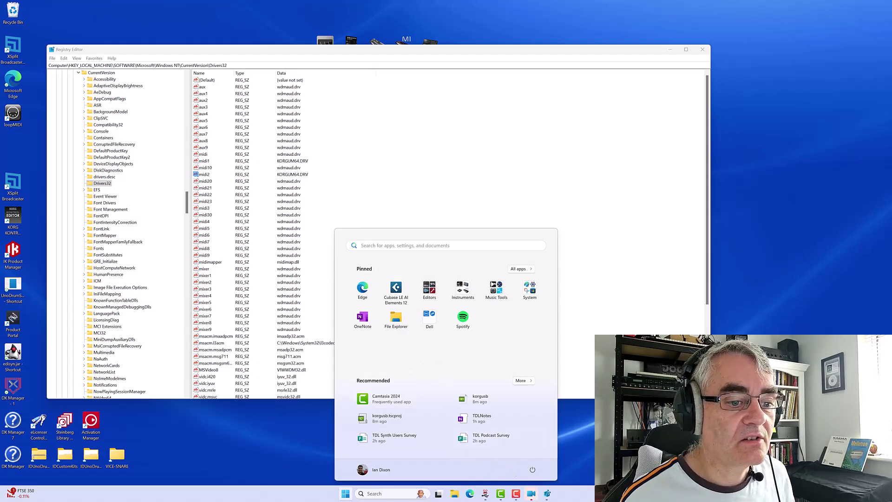
type("korg")
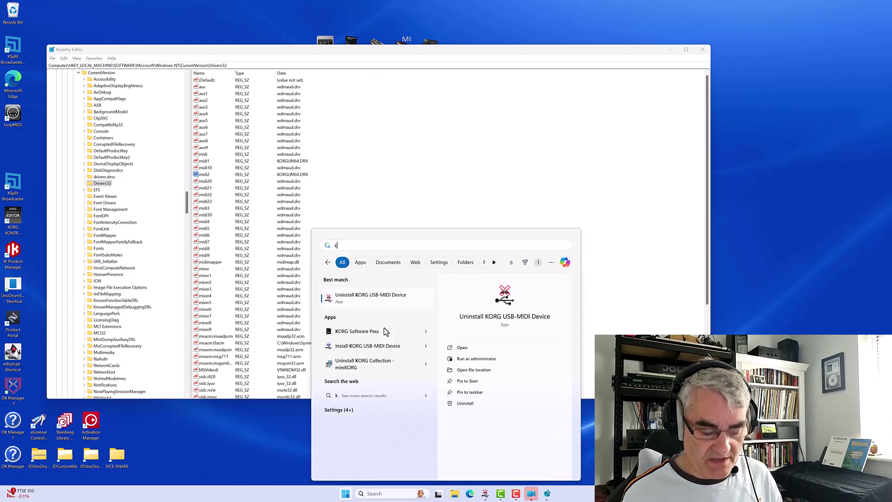
left_click(386, 297)
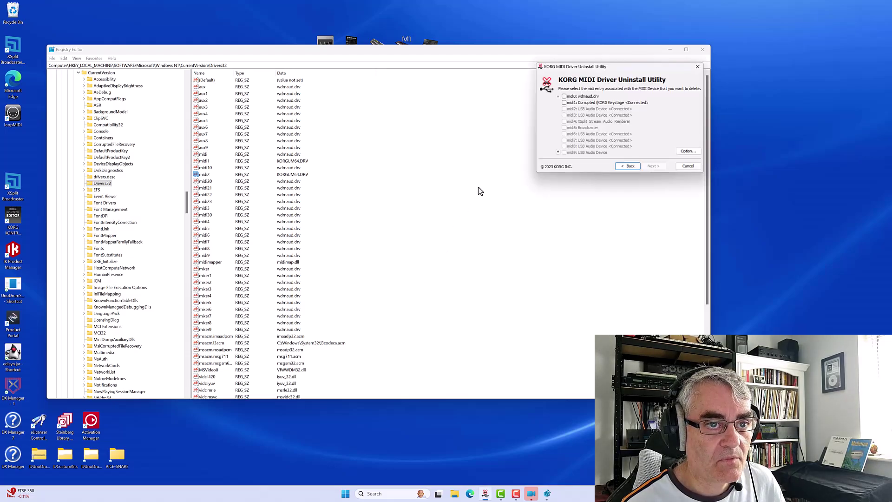
left_click(558, 152)
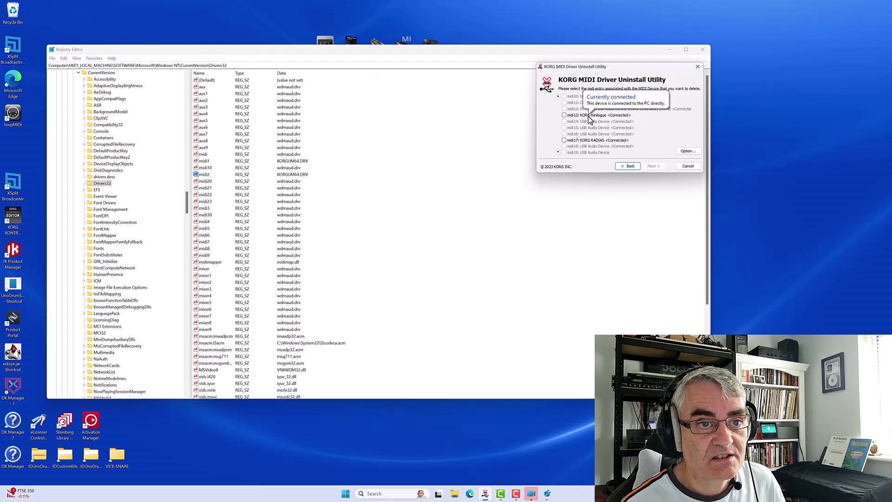
left_click(688, 166)
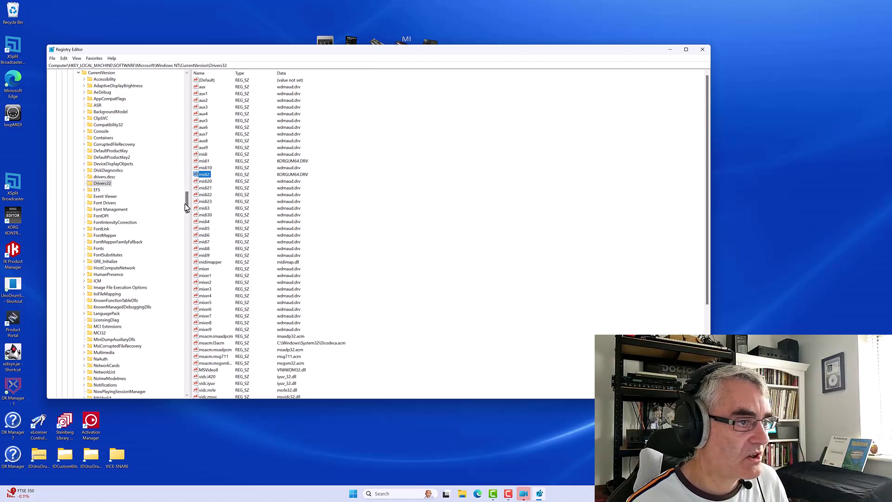
Scroll the Registry Editor key tree up toward the KORG key
left_click_drag(185, 203, 191, 103)
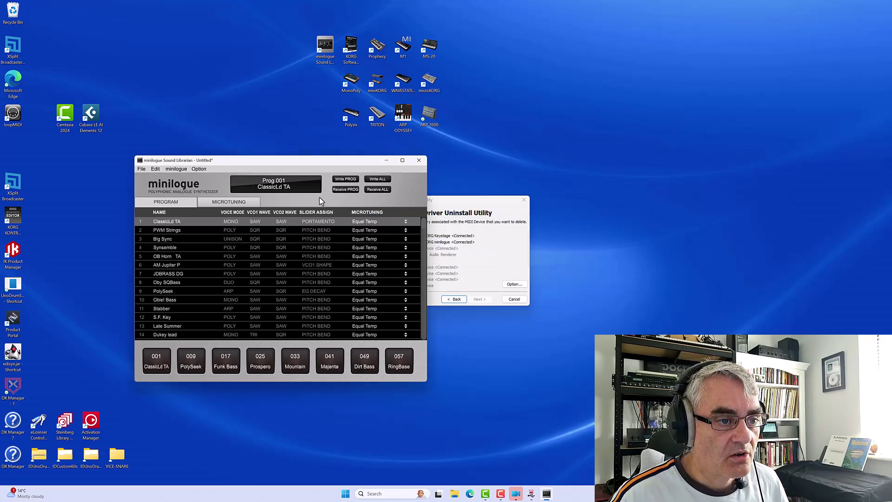
Turn off 'Specify MIDI ports manually' in the librarian's Preferences
left_click(200, 170)
left_click(203, 190)
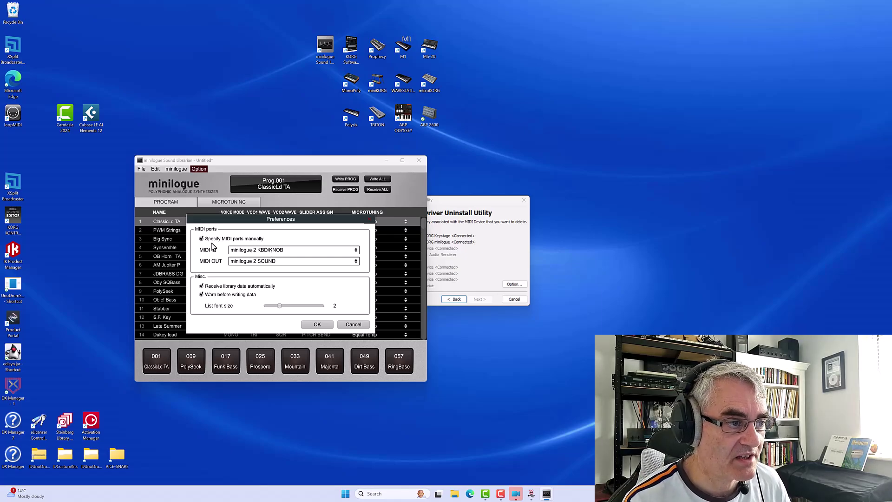
left_click(204, 238)
left_click(314, 329)
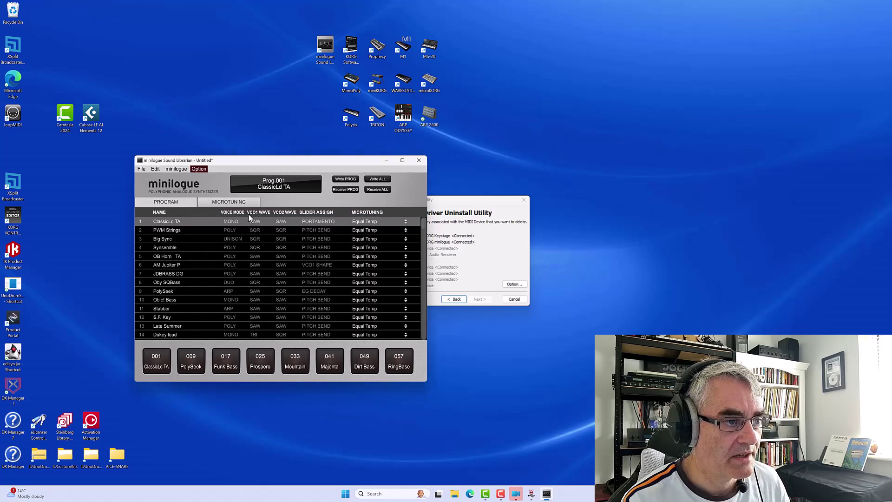
Quit the librarian without saving and relaunch it from its desktop icon
left_click(419, 160)
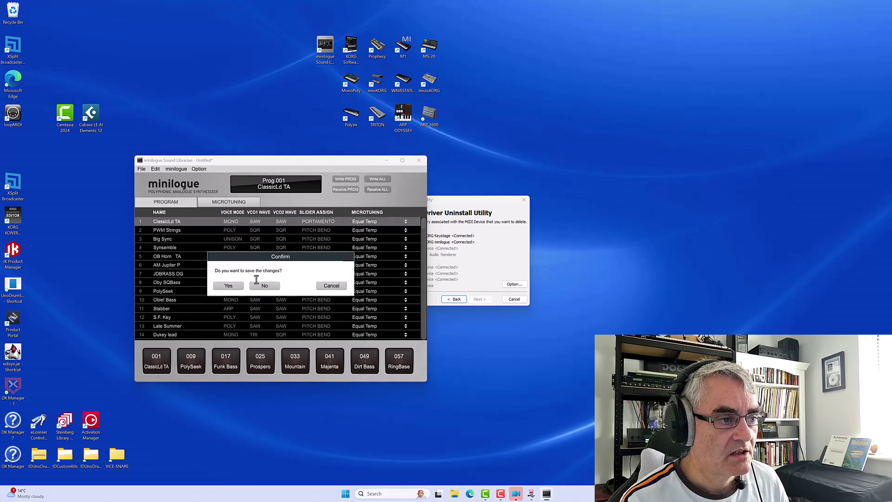
left_click(262, 286)
double_click(324, 60)
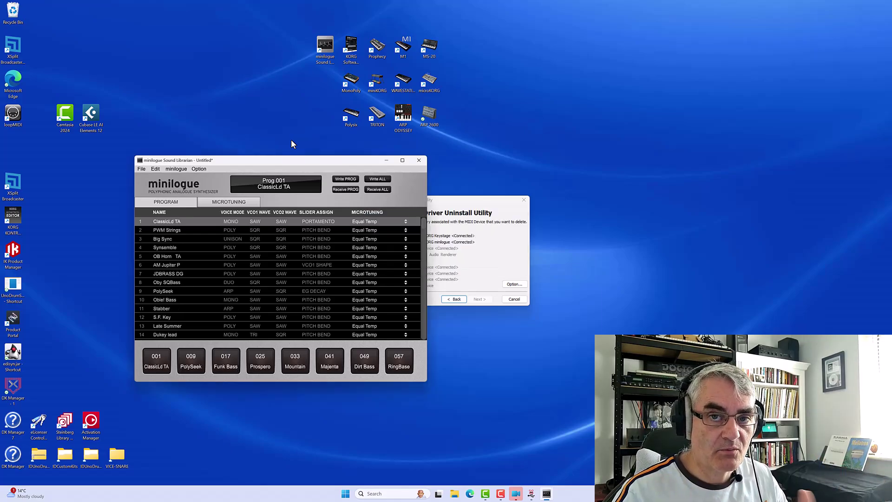
Reveal the utility's midi10–midi19 slots with KORG RADIAS on midi17, then quit the librarian unsaved
left_click_drag(291, 160, 233, 103)
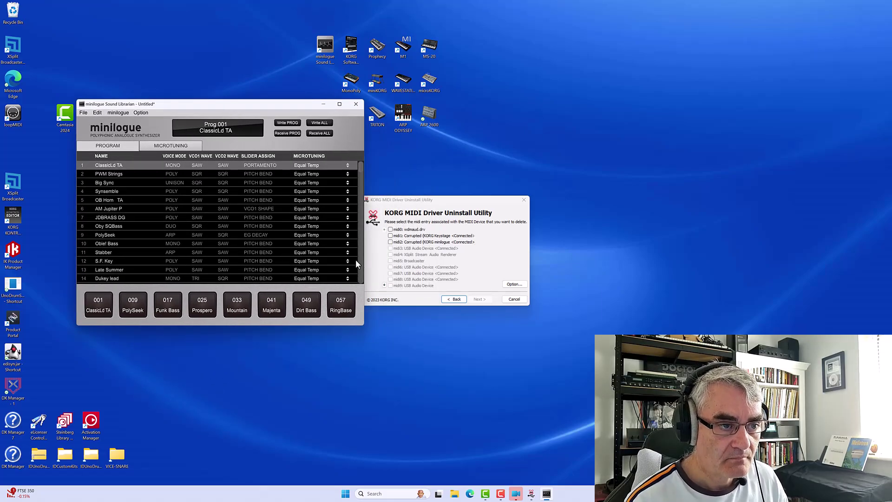
left_click(384, 285)
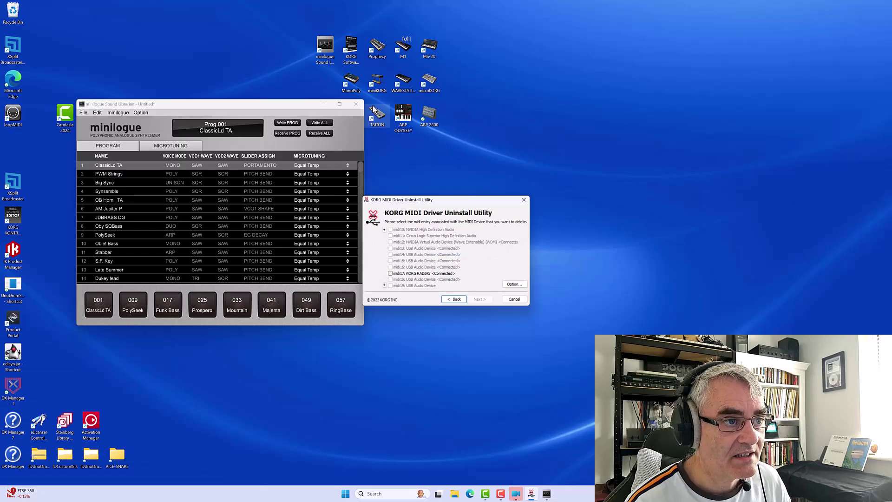
left_click(356, 103)
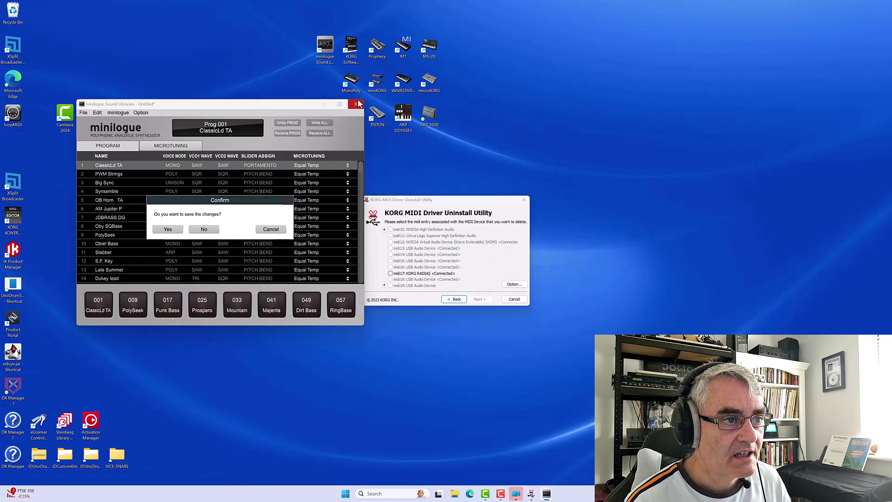
left_click(205, 229)
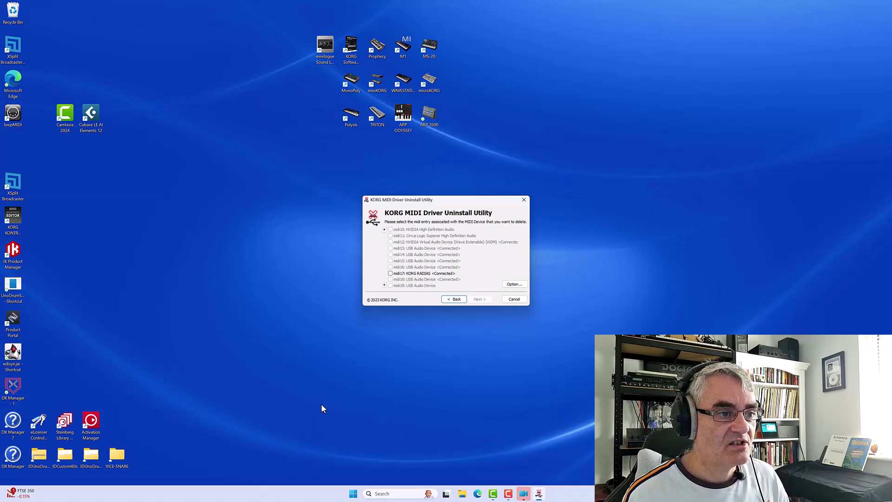
Launch RADIAS Sound Editor from the Editors group and create a new untitled program
key("super")
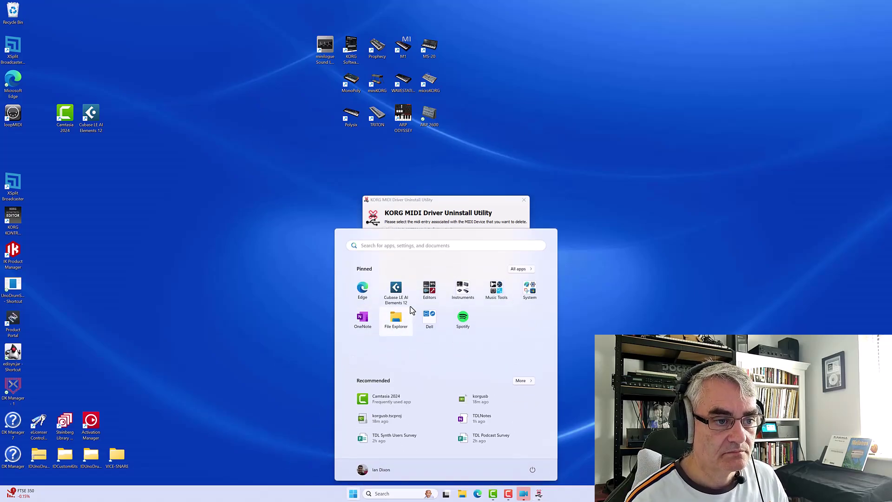
left_click(396, 318)
left_click(496, 370)
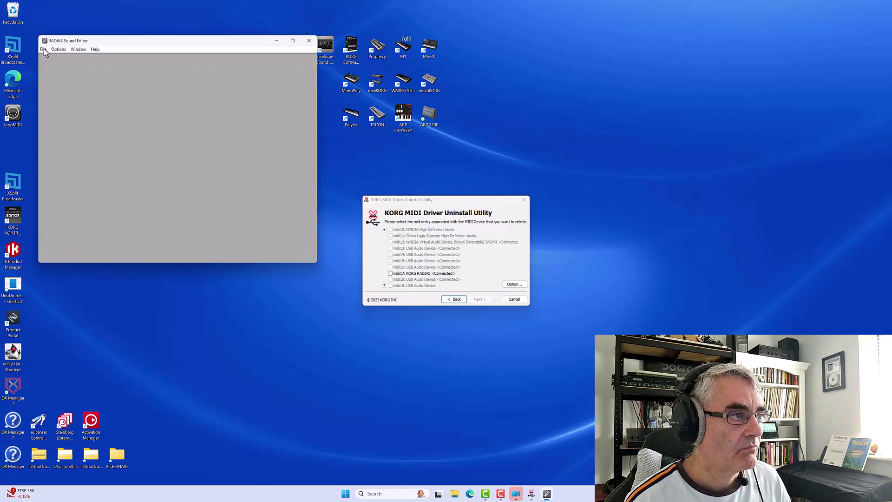
left_click(44, 50)
left_click(50, 59)
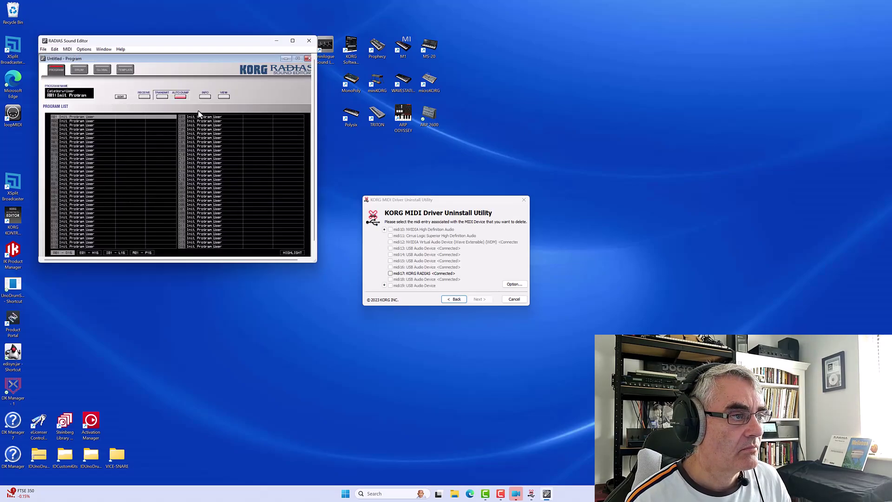
Open the MIDI Monitor window and move it to the lower left
left_click(101, 49)
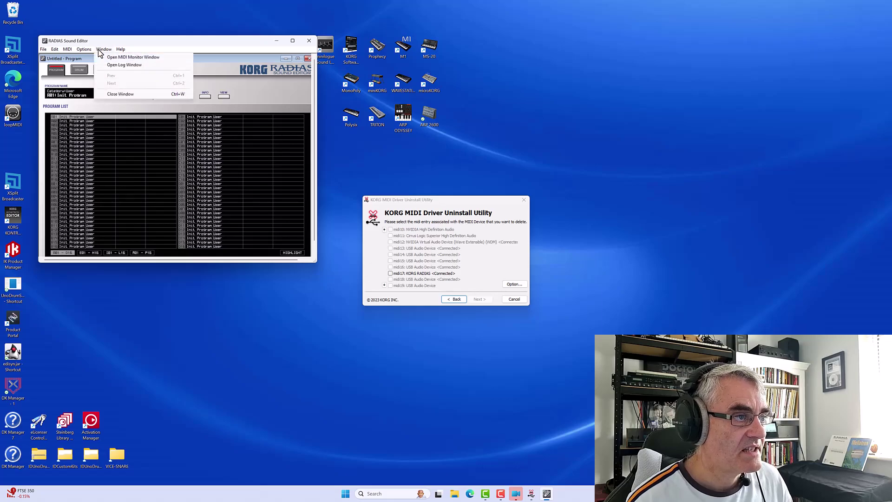
left_click(98, 49)
left_click(99, 49)
left_click(113, 58)
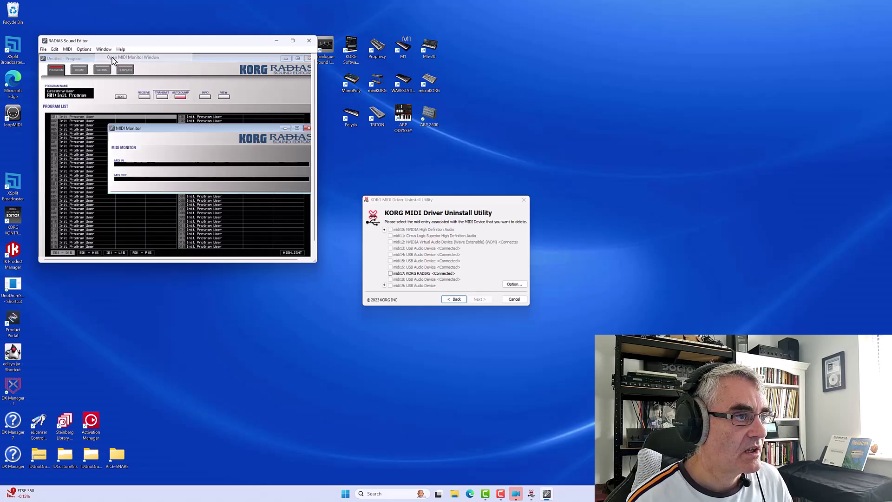
left_click_drag(133, 127, 89, 170)
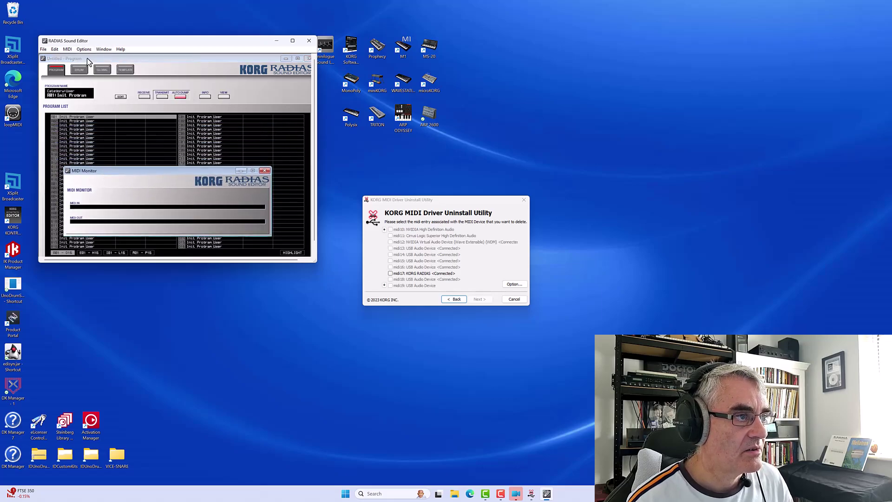
Review the RADIAS MIDI input and output ports without changes, then mark midi17 KORG RADIAS in the utility
left_click(82, 48)
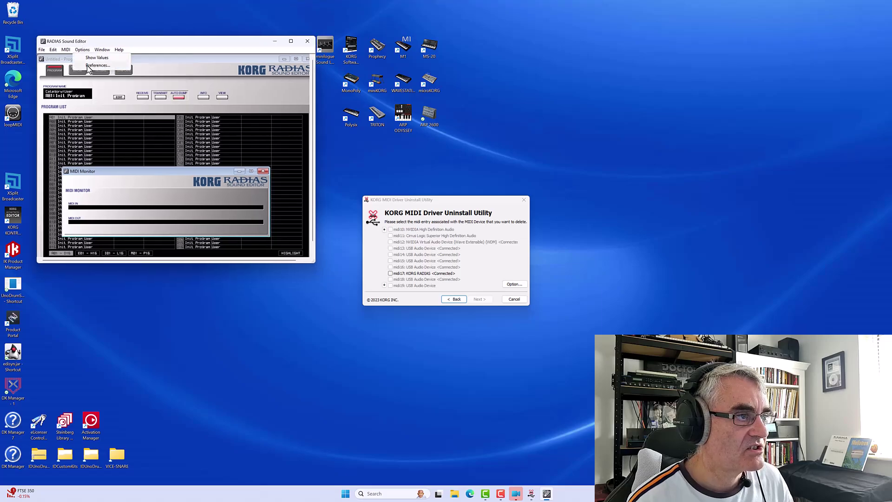
left_click(93, 66)
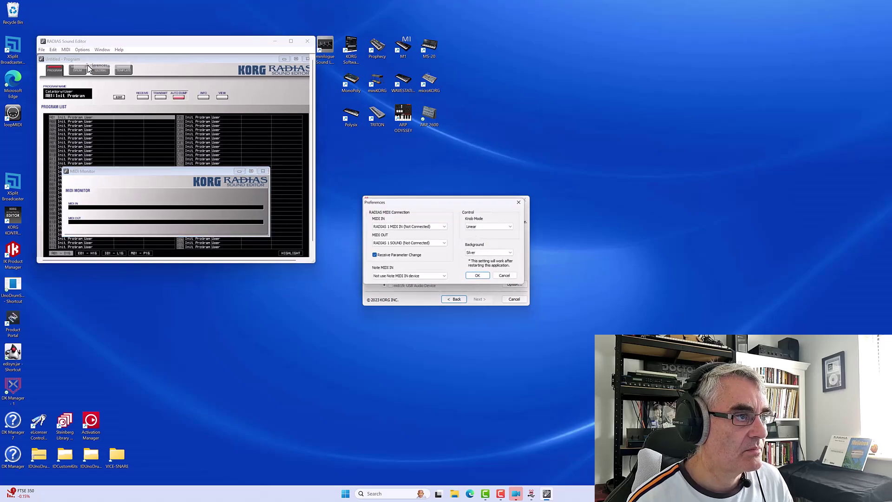
left_click(411, 227)
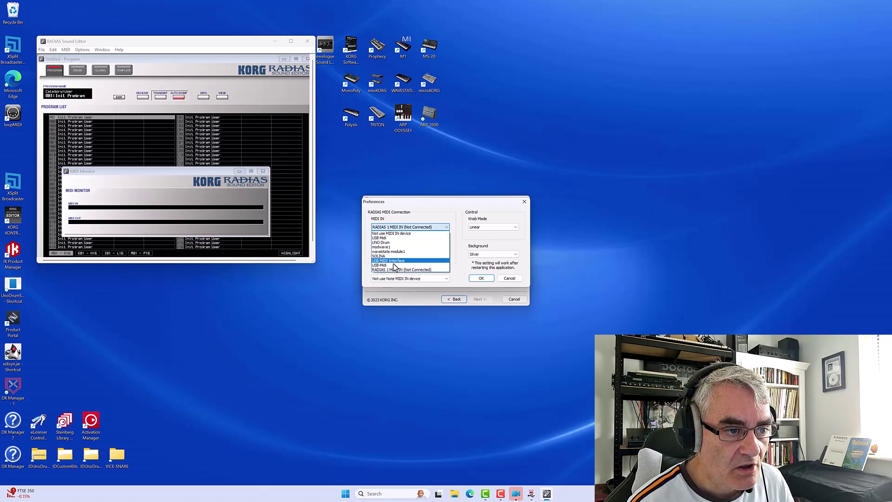
left_click(398, 224)
left_click(402, 245)
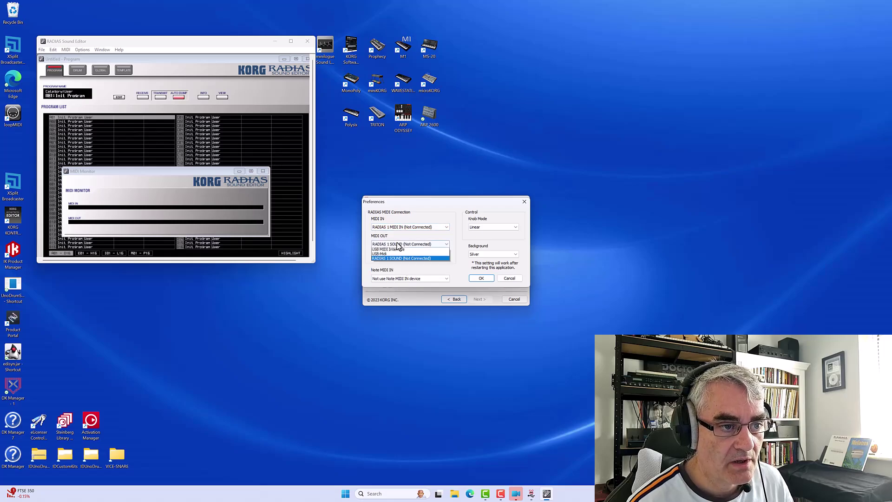
left_click(455, 233)
left_click(492, 280)
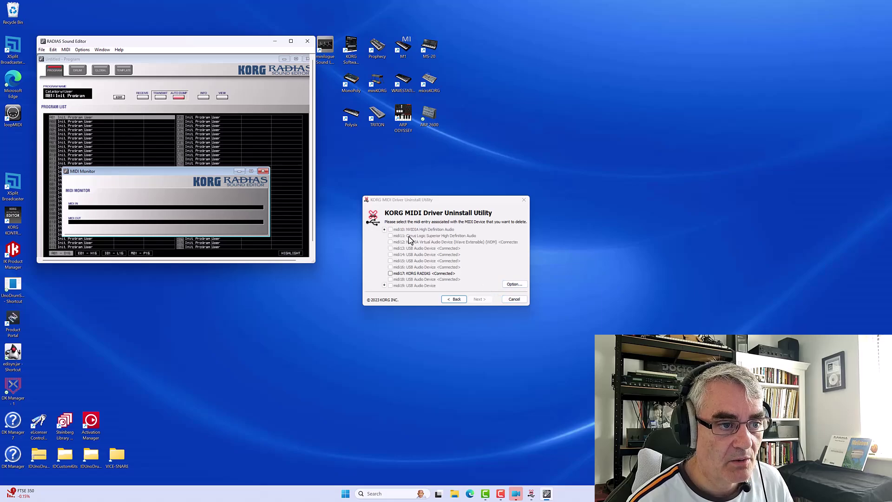
left_click(412, 274)
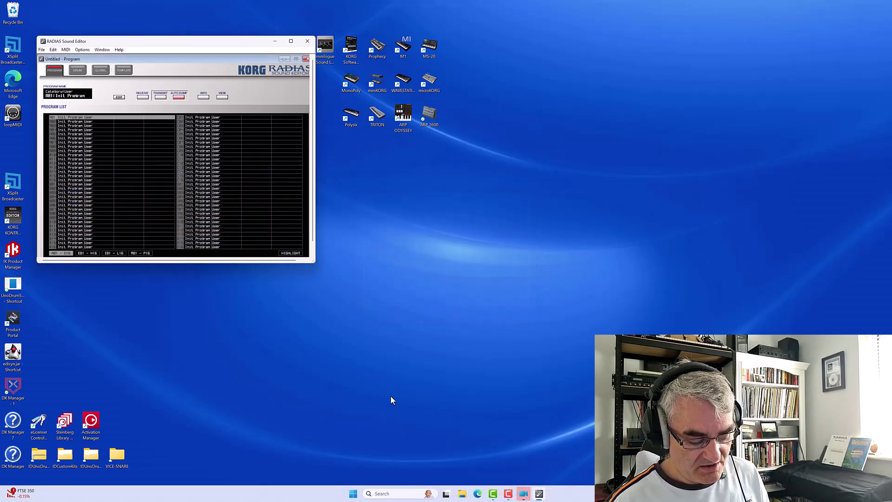
Launch Registry Editor via search 're' and widen its key tree pane
key("super")
type("re")
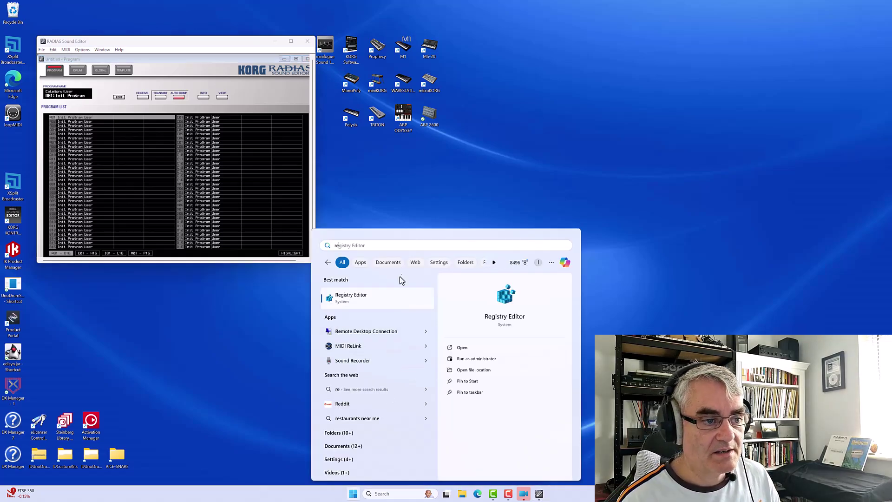
left_click(352, 297)
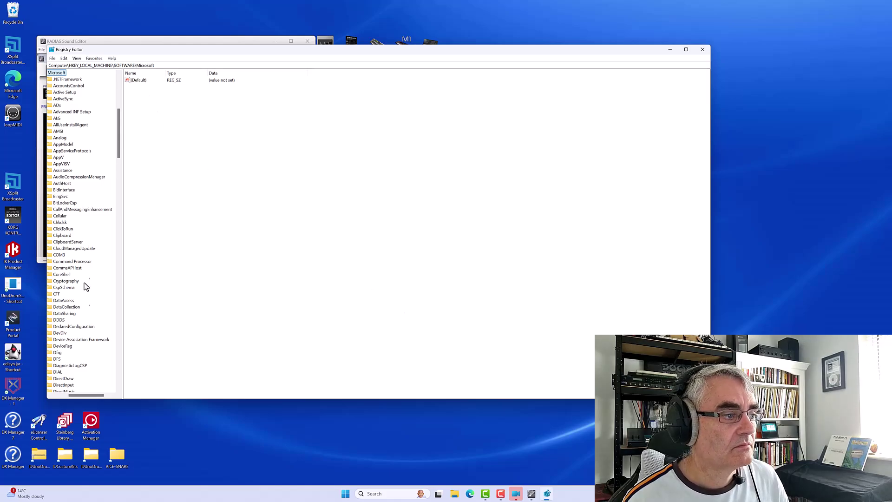
left_click_drag(89, 394, 73, 395)
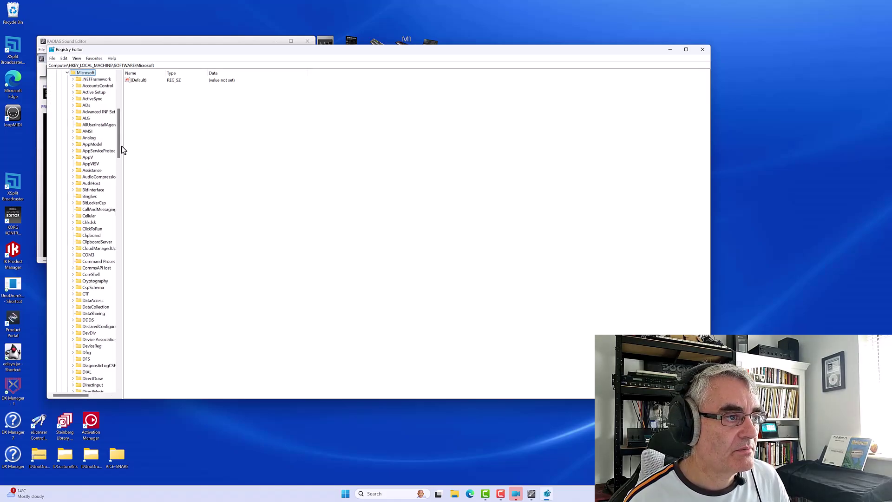
left_click_drag(122, 144, 148, 88)
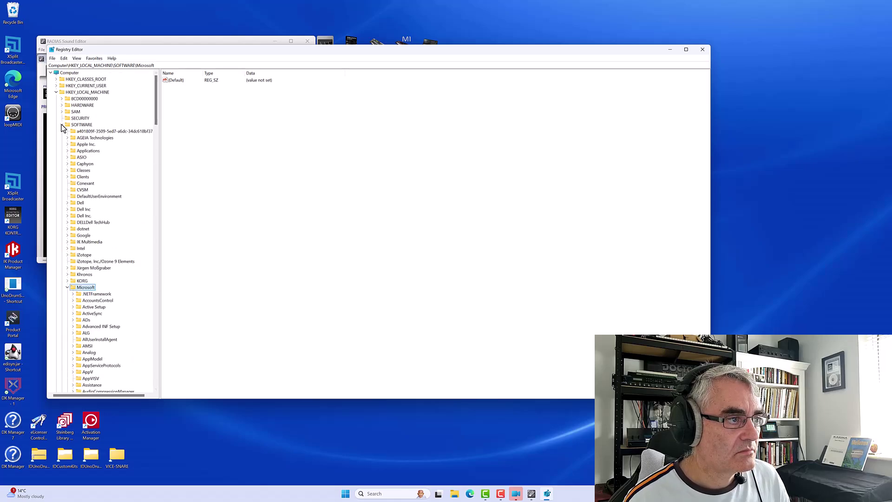
Expand HKEY_LOCAL_MACHINE\SYSTEM\CurrentControlSet\Control and open the Class key's subkeys
left_click(61, 124)
left_click(61, 131)
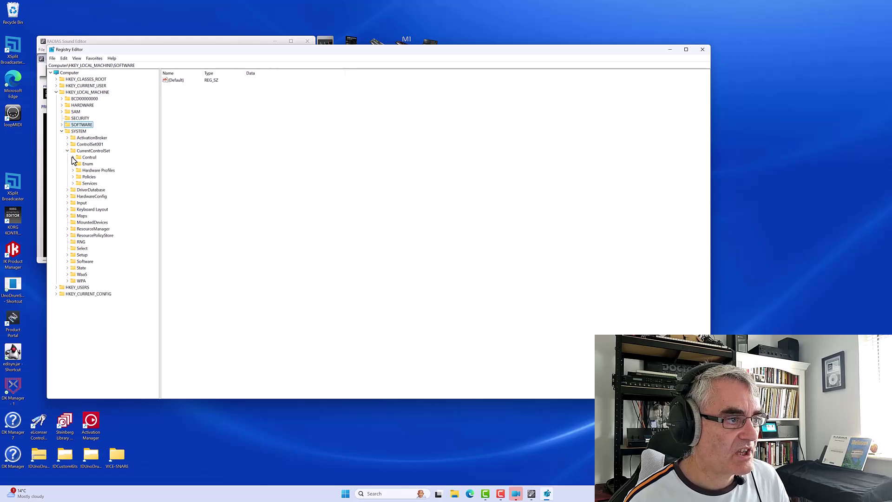
left_click(67, 151)
left_click(72, 157)
left_click(89, 170)
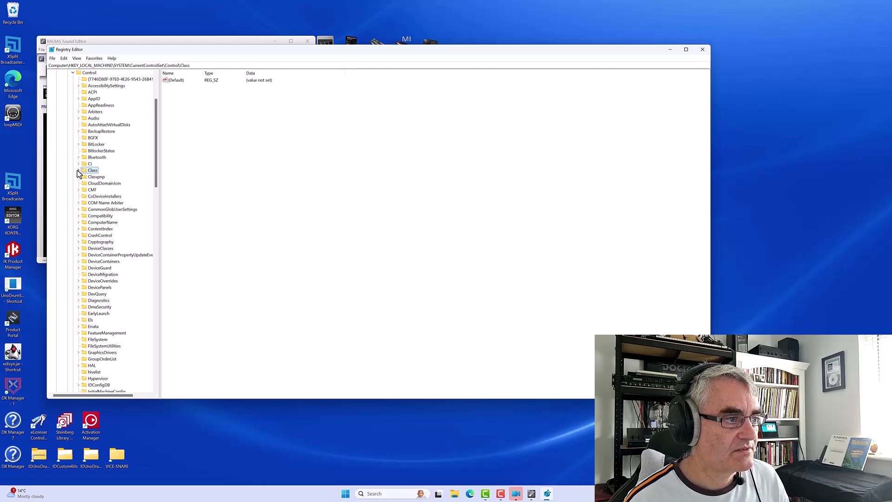
left_click(78, 170)
scroll(88, 156, "down", 8)
scroll(96, 150, "down", 18)
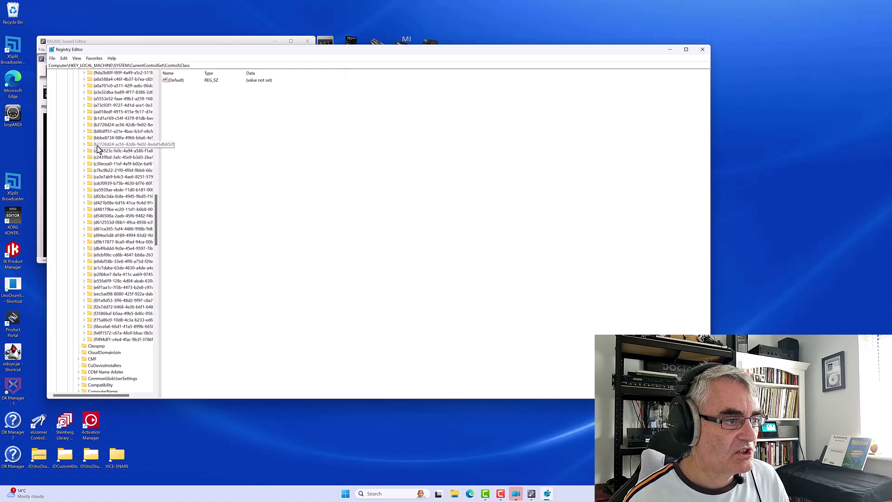
scroll(98, 149, "up", 20)
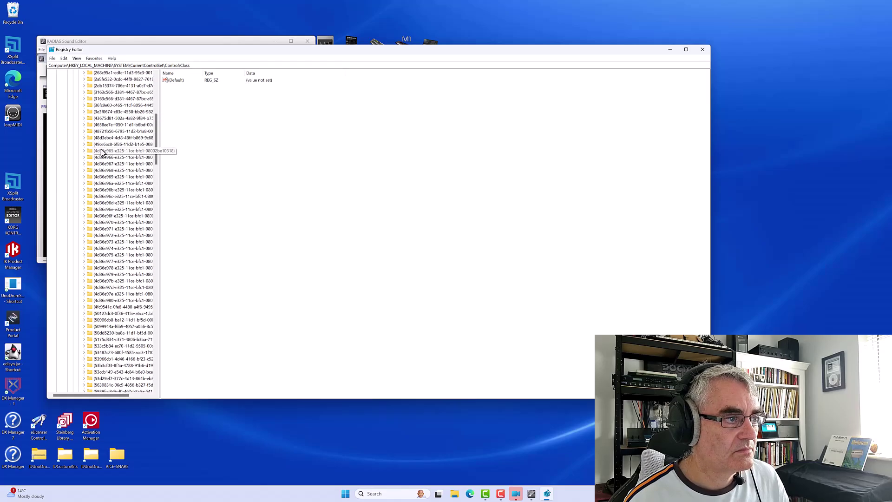
Search the Class key for KORGUM64.DRV and inspect the match under device key 0013
right_click(90, 208)
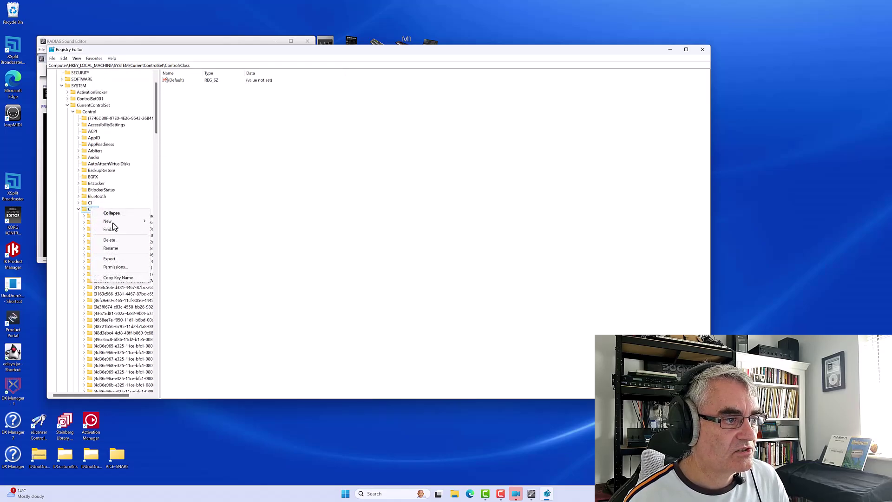
left_click(112, 232)
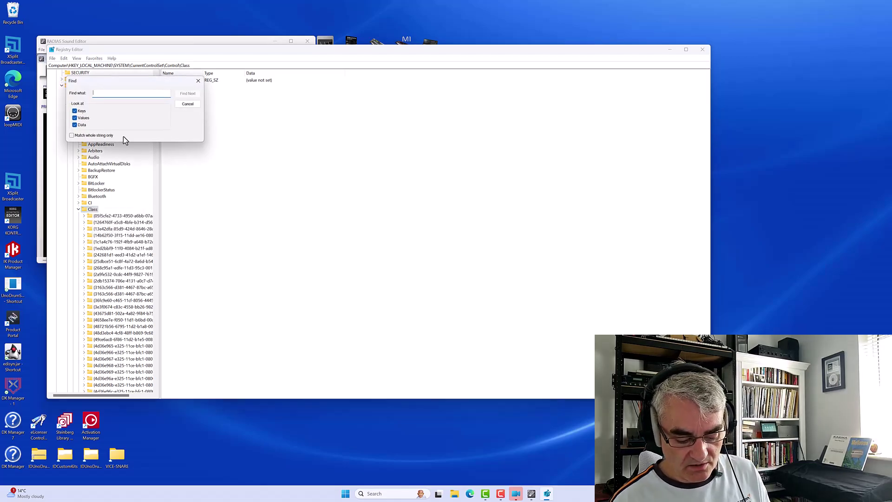
type("KORG")
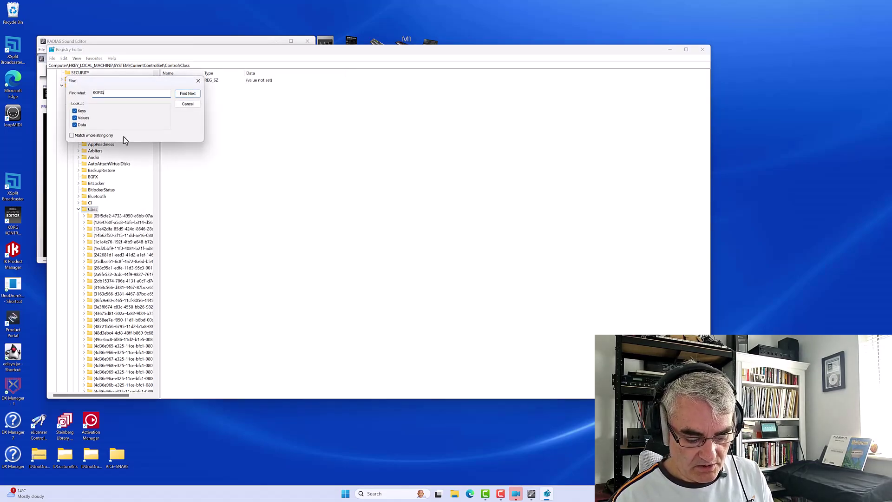
type("UM64.DRV")
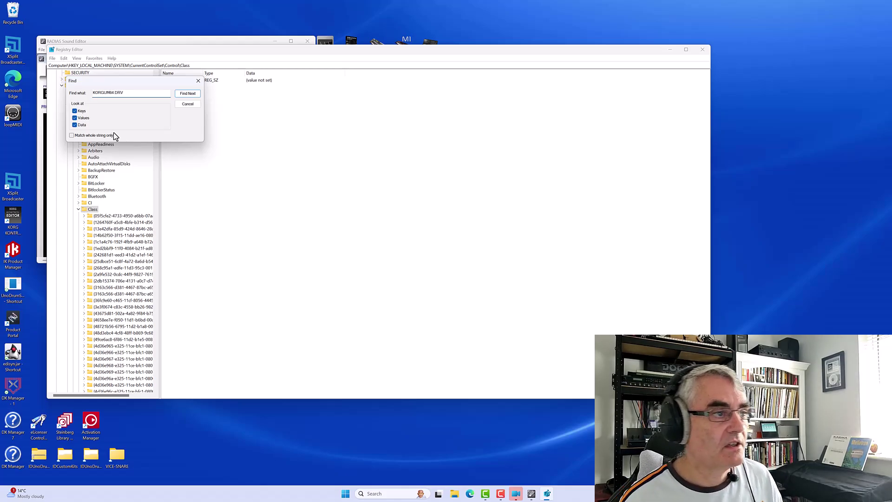
left_click(187, 94)
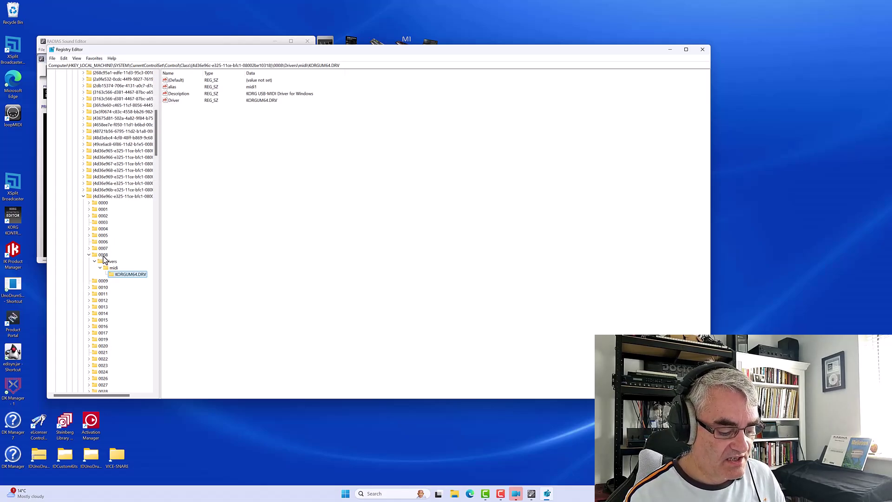
key("Tab")
key("F3")
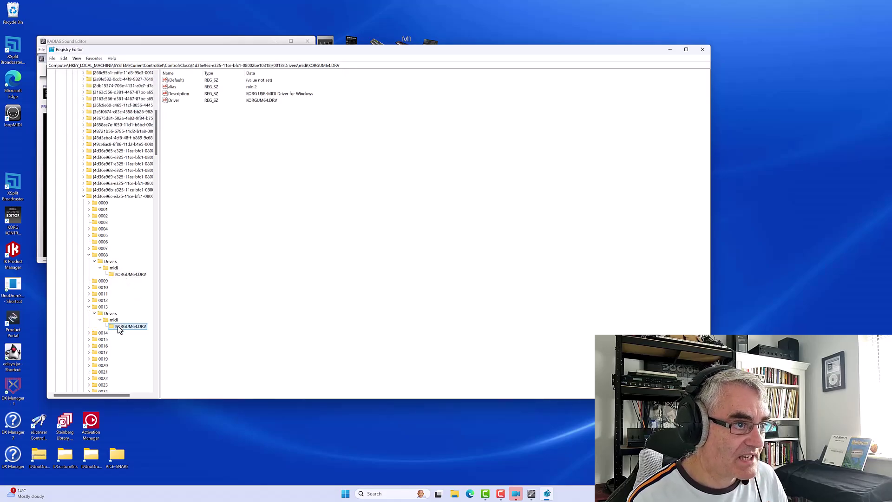
left_click(102, 307)
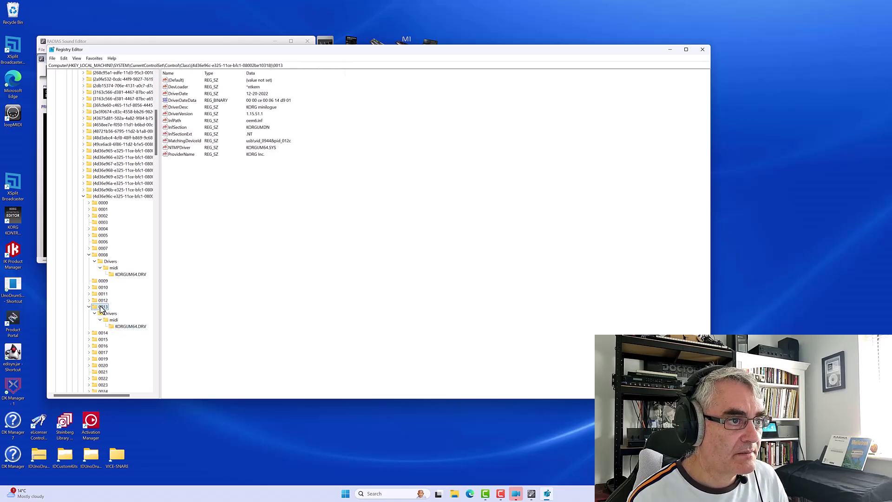
Find the next KORGUM64.DRV match and confirm device key 0017 is KORG RADIAS
key("Down")
key("Down")
key("Down")
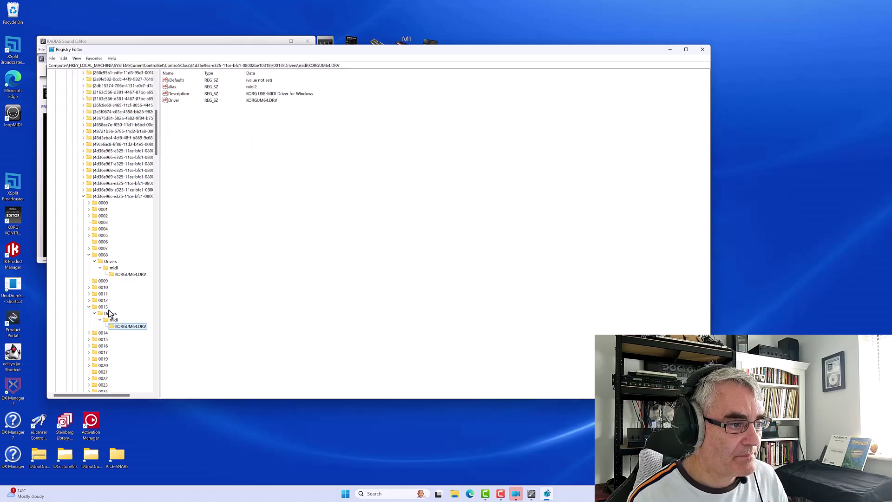
key("Tab")
key("End")
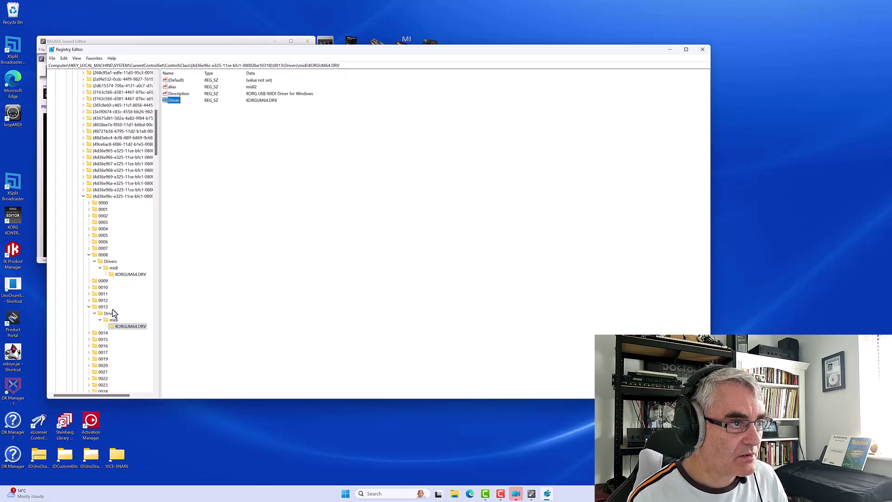
key("F3")
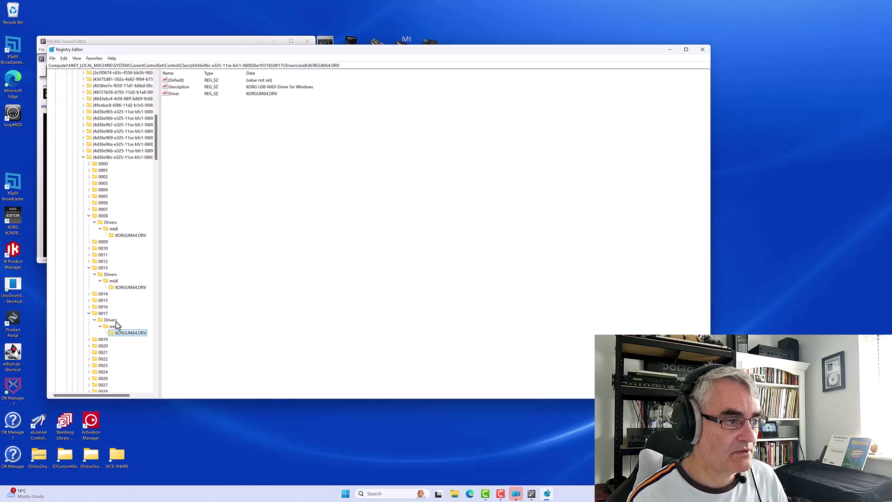
left_click(104, 313)
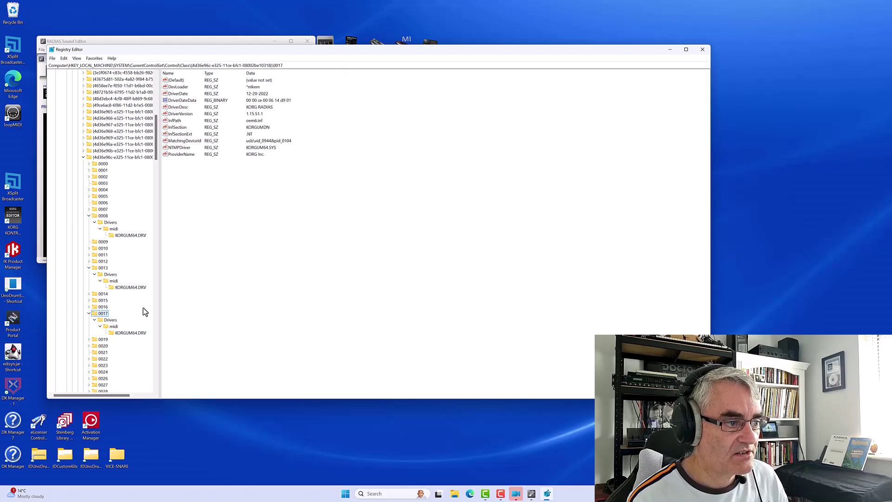
Add a new string value named alias to RADIAS's 0017 KORGUM64.DRV key
left_click(128, 333)
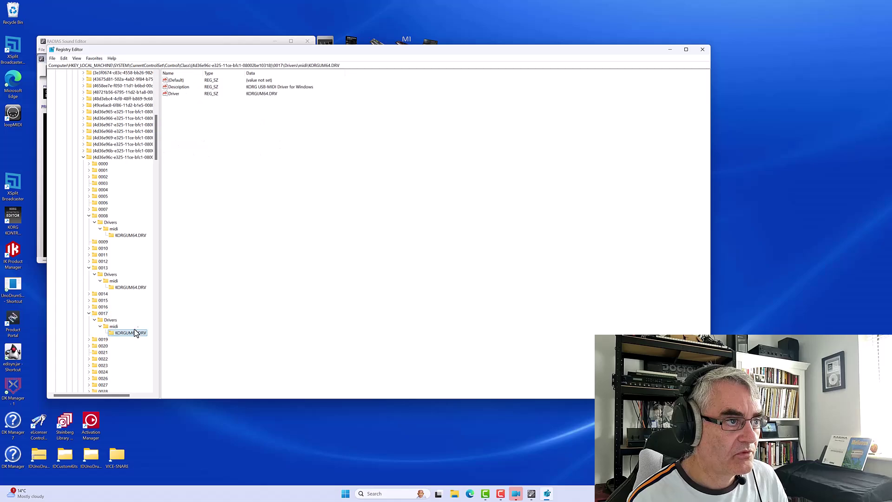
right_click(221, 134)
mouse_move(235, 138)
left_click(278, 147)
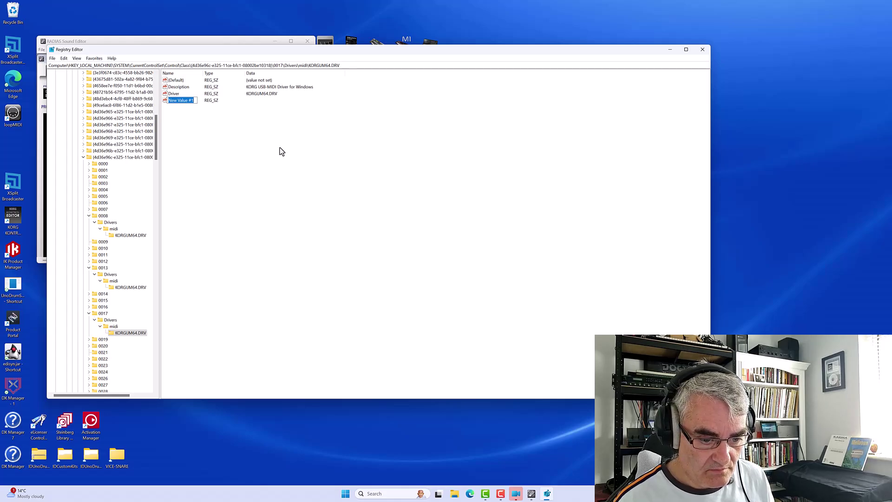
type("alias")
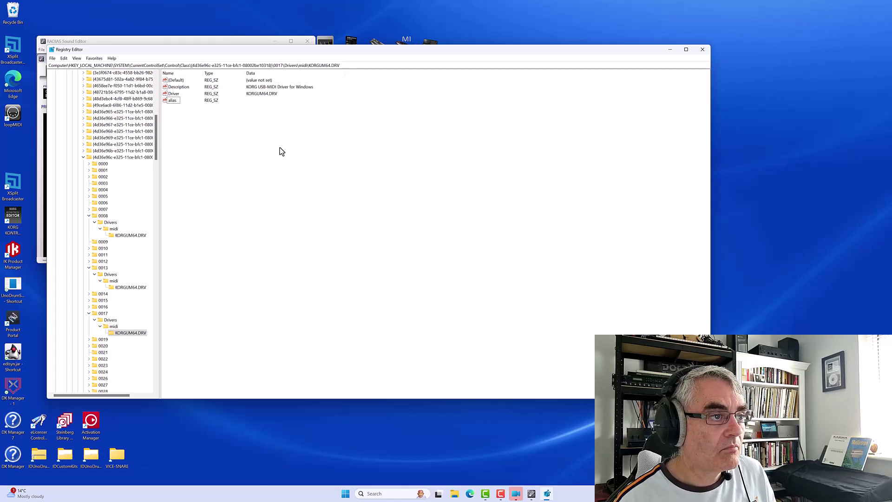
key("Return")
Set the alias data to midi3, checking the KORG uninstall utility's midi list meanwhile
double_click(175, 100)
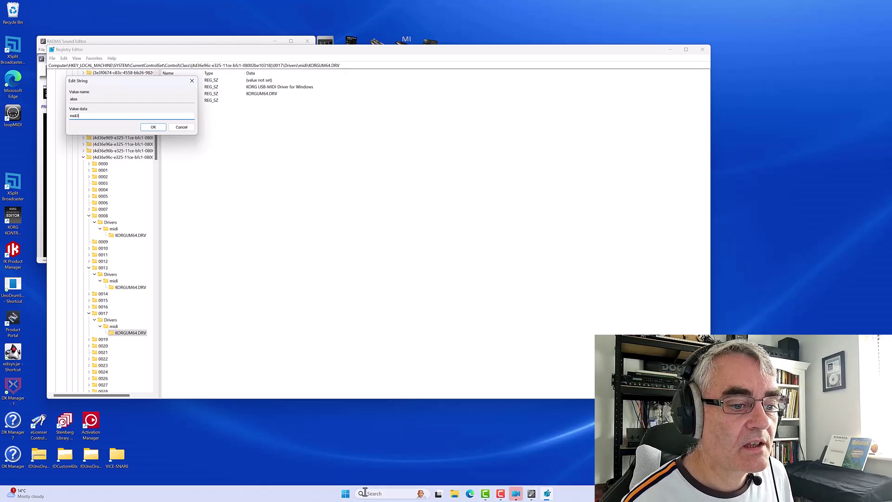
left_click(382, 493)
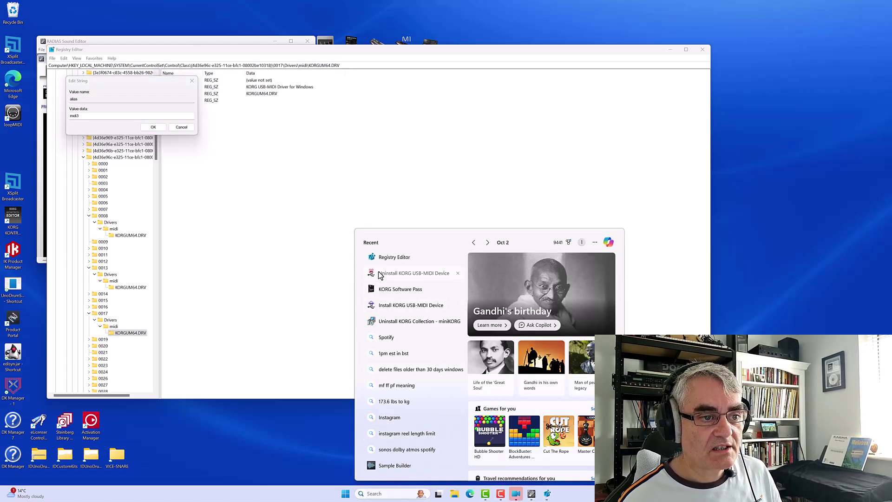
left_click(382, 272)
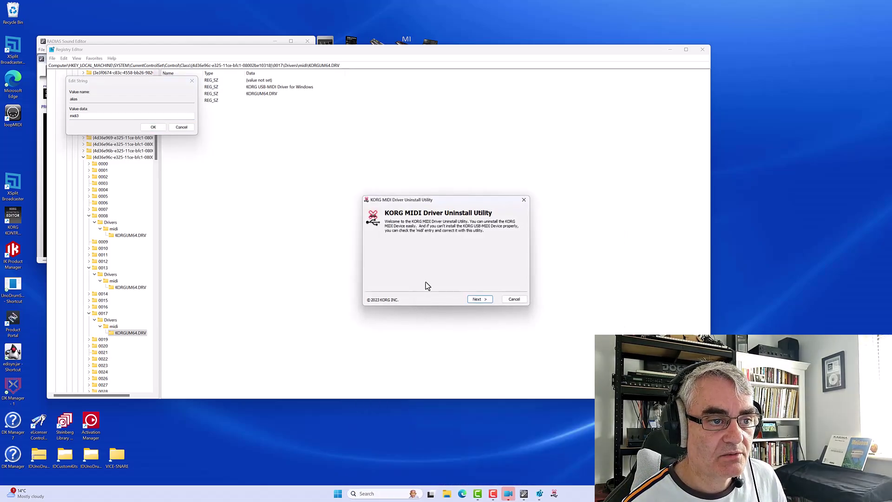
left_click(479, 299)
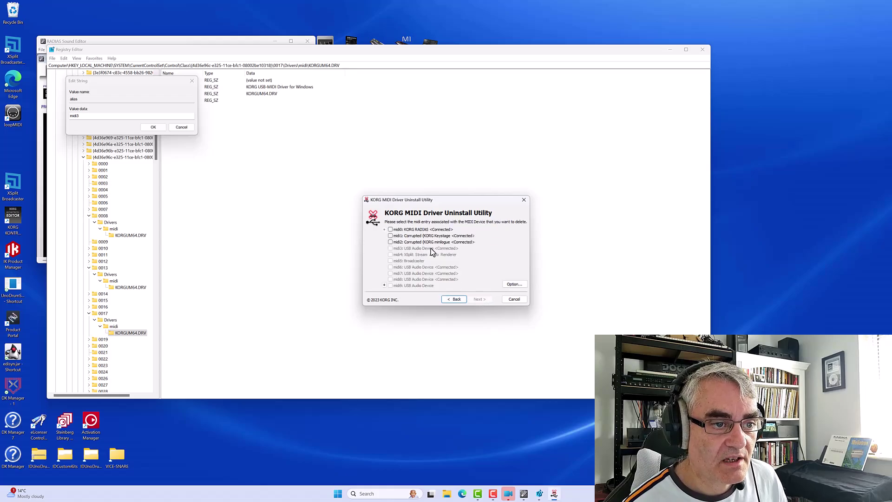
left_click(511, 299)
left_click(148, 128)
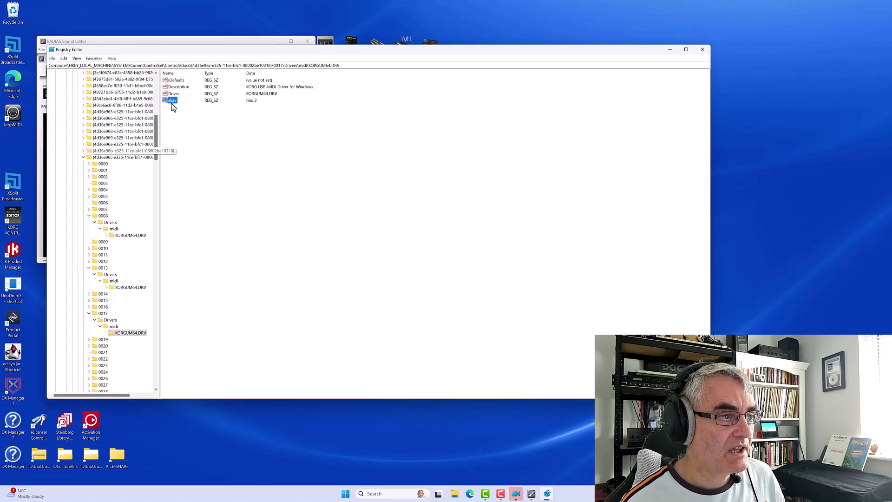
Navigate to SOFTWARE\Microsoft\Windows NT\CurrentVersion\Drivers32 to list its driver entries
scroll(159, 129, "up", 4)
scroll(159, 116, "up", 8)
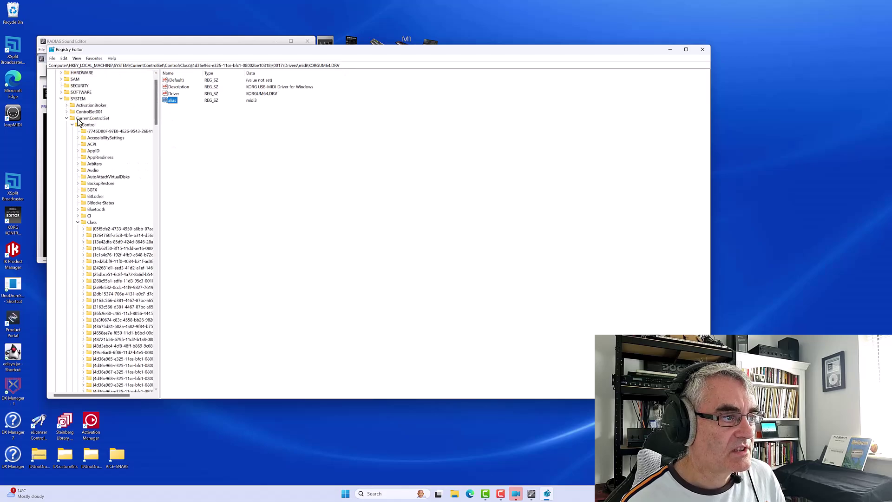
left_click(61, 93)
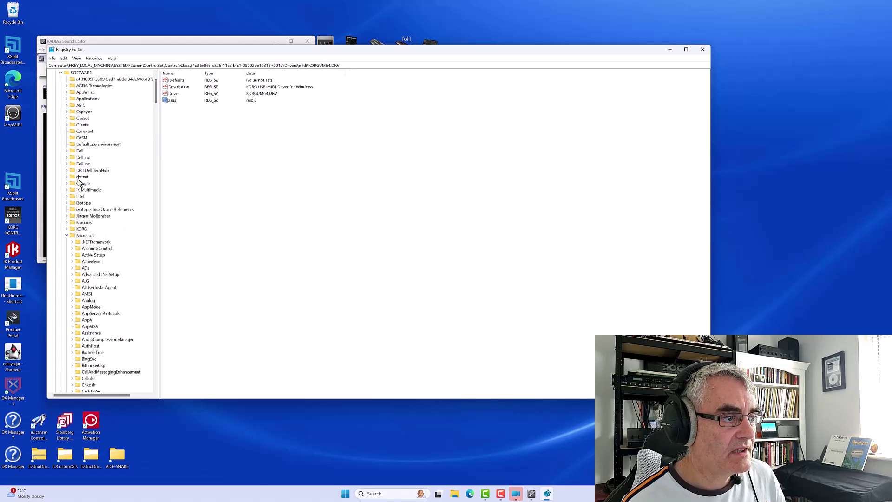
left_click(85, 235)
scroll(93, 228, "down", 20)
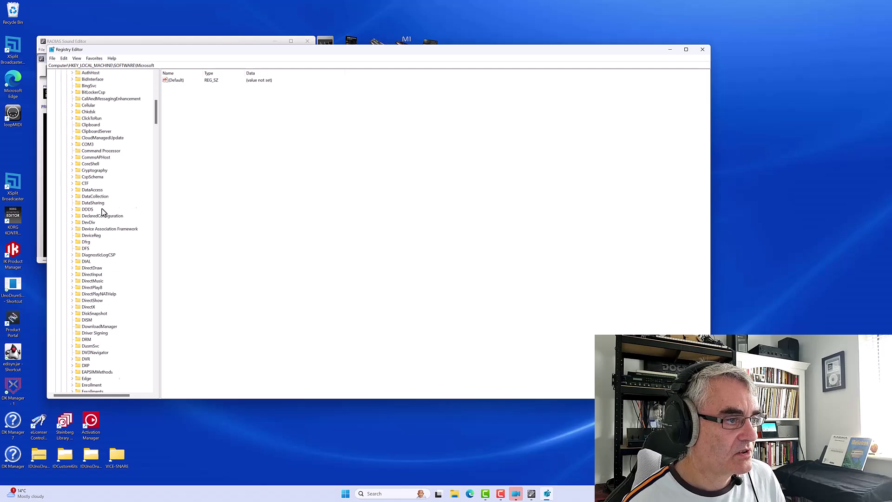
scroll(103, 212, "down", 20)
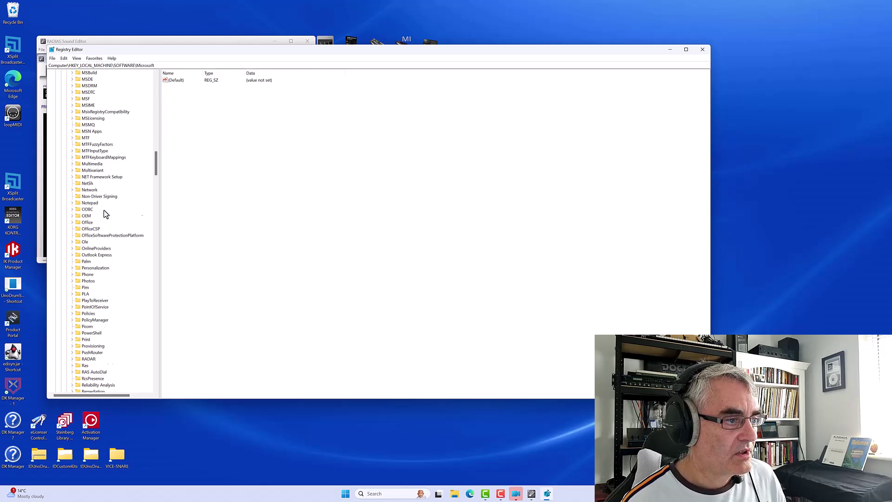
scroll(107, 213, "down", 1)
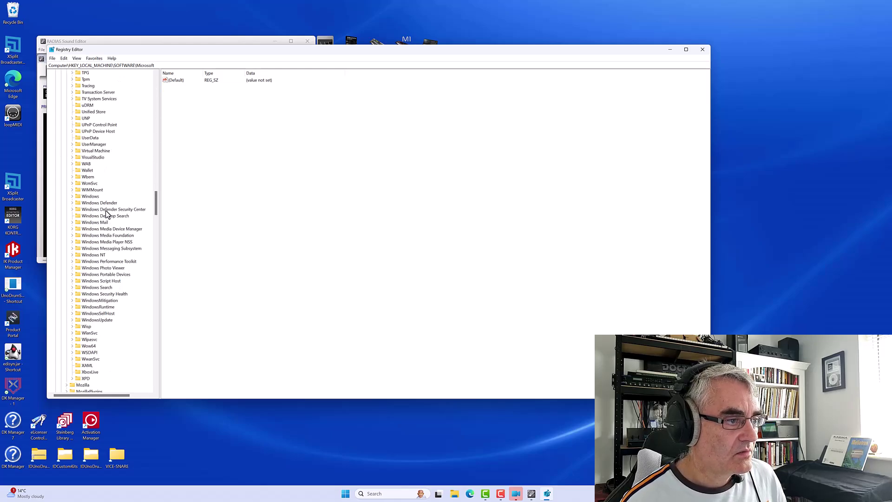
left_click(72, 255)
left_click(78, 261)
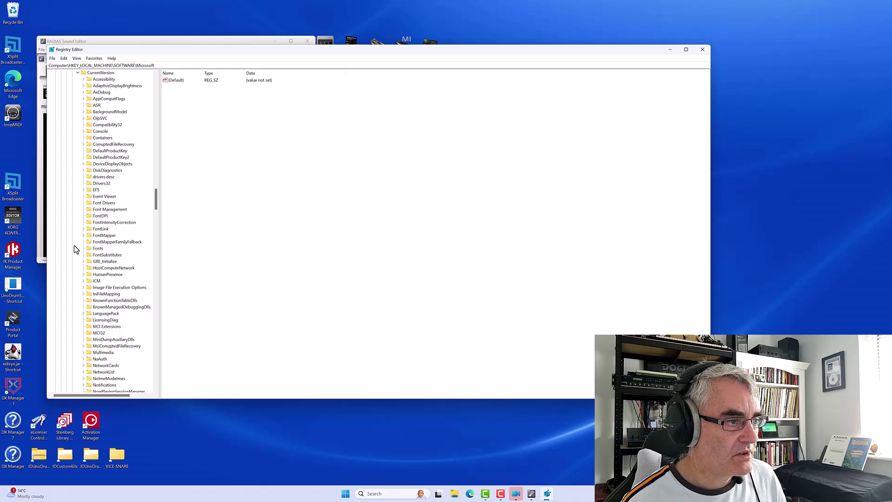
left_click(98, 183)
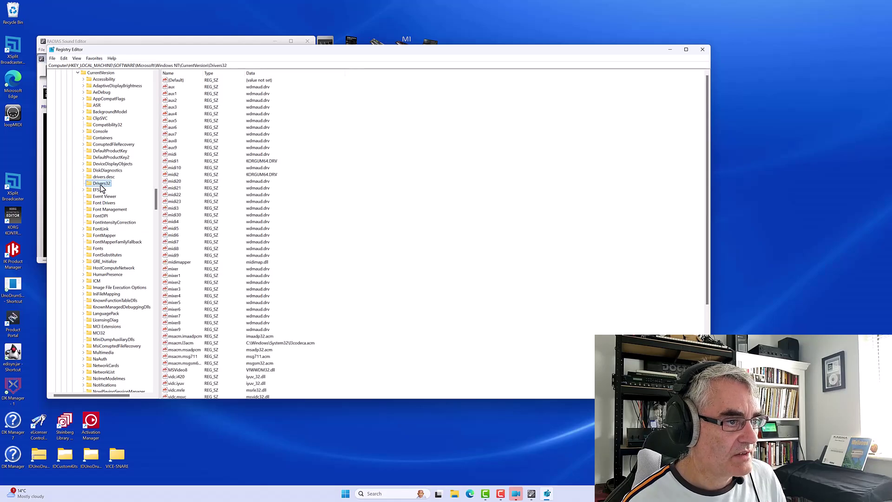
Rename the midi3 driver value to midi31
left_click(172, 208)
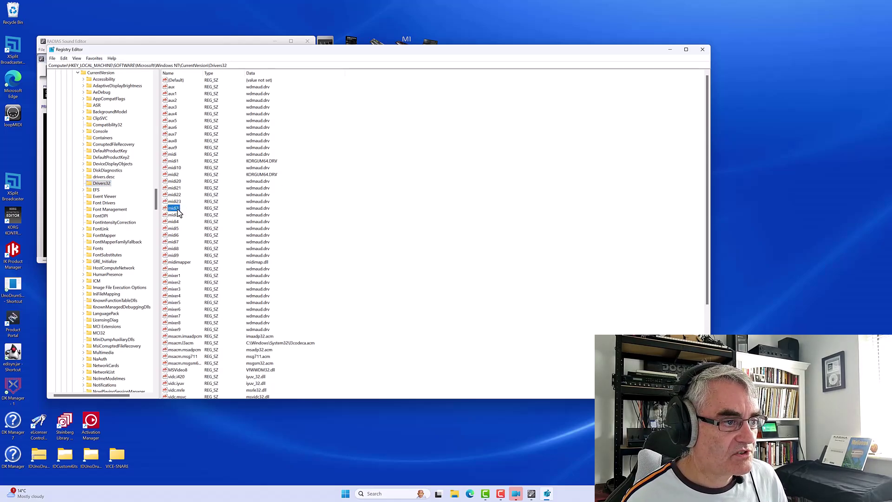
right_click(178, 209)
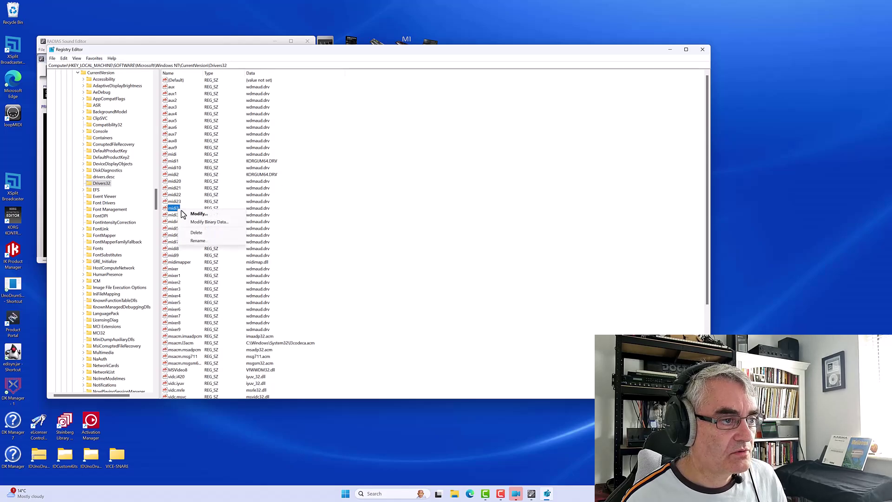
left_click(199, 243)
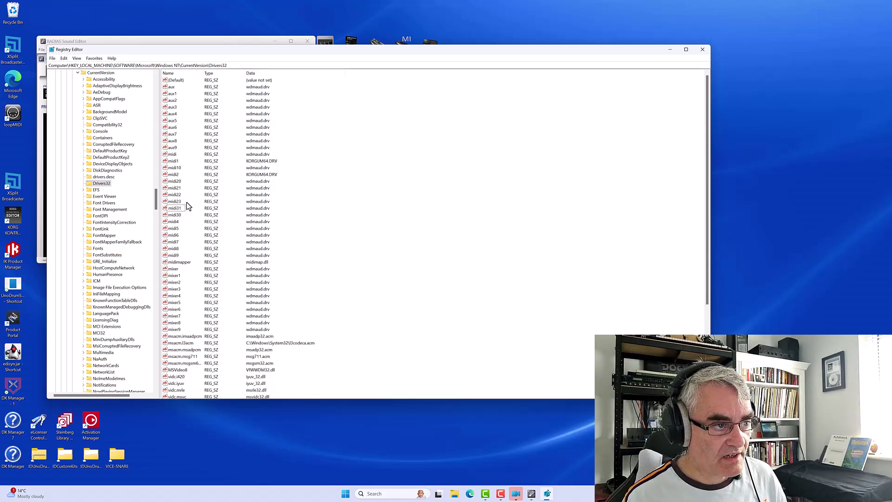
key("Return")
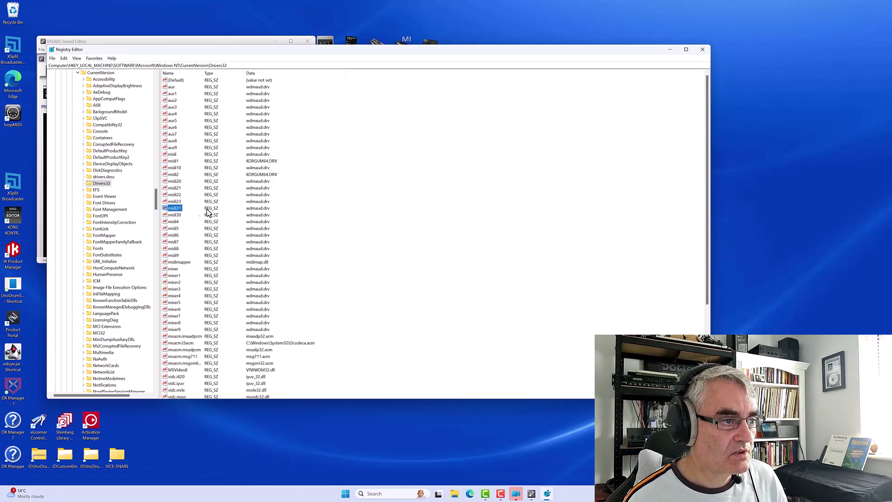
Create a midi3 string value in Drivers32 with data KORGUM64.DRV
right_click(394, 210)
mouse_move(404, 213)
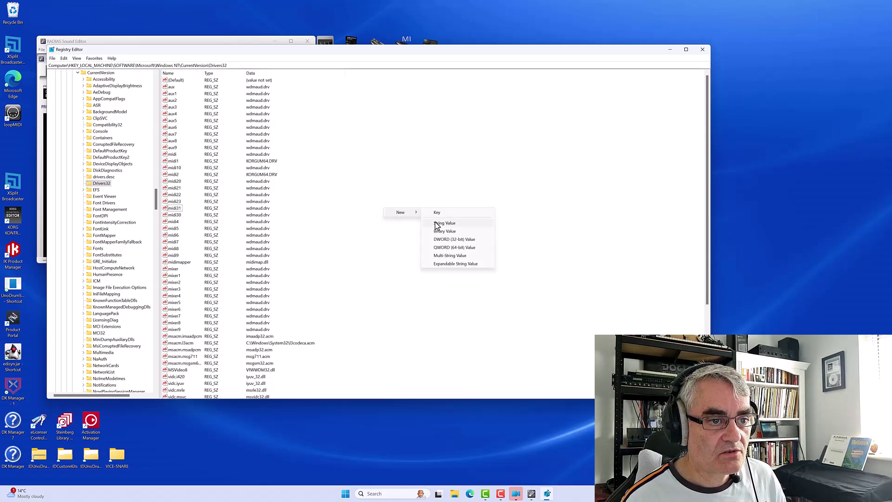
left_click(437, 222)
type("midi")
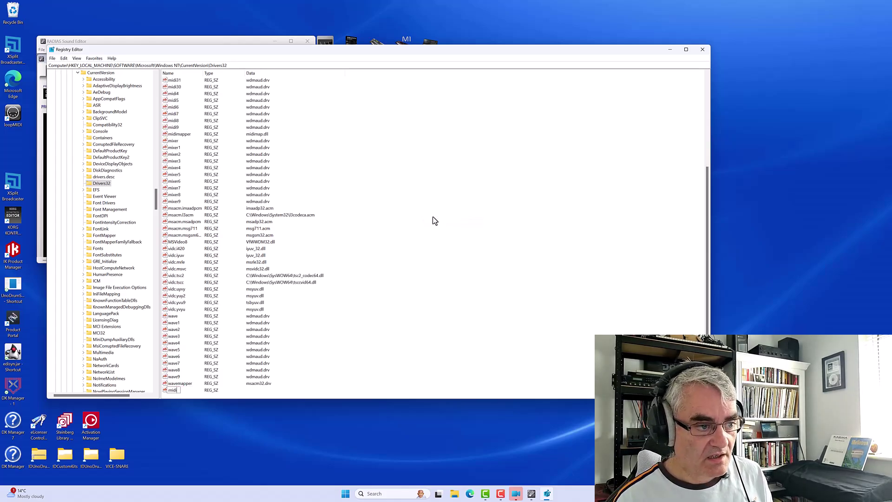
type("3")
key("Return")
key("Return")
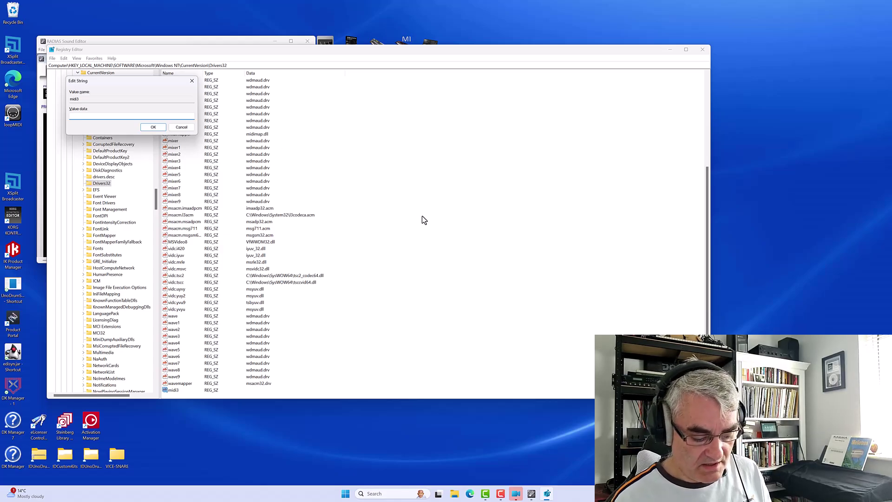
type("KORGUM64.DRV")
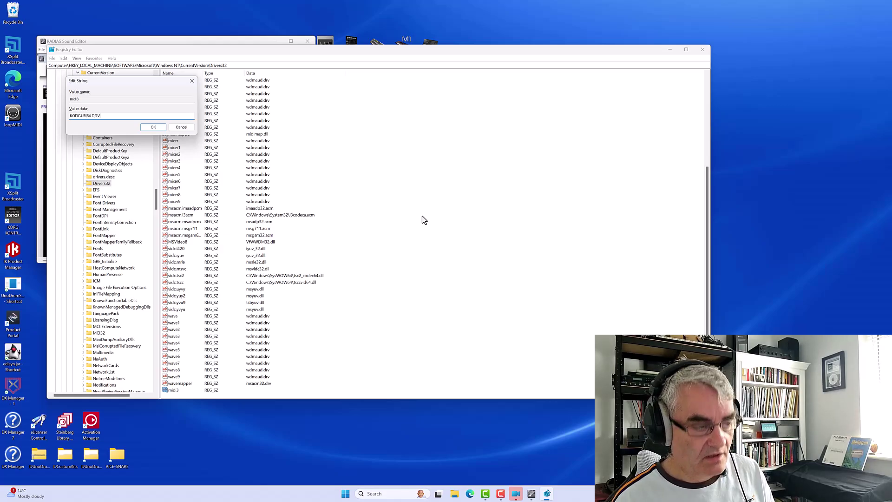
left_click(152, 128)
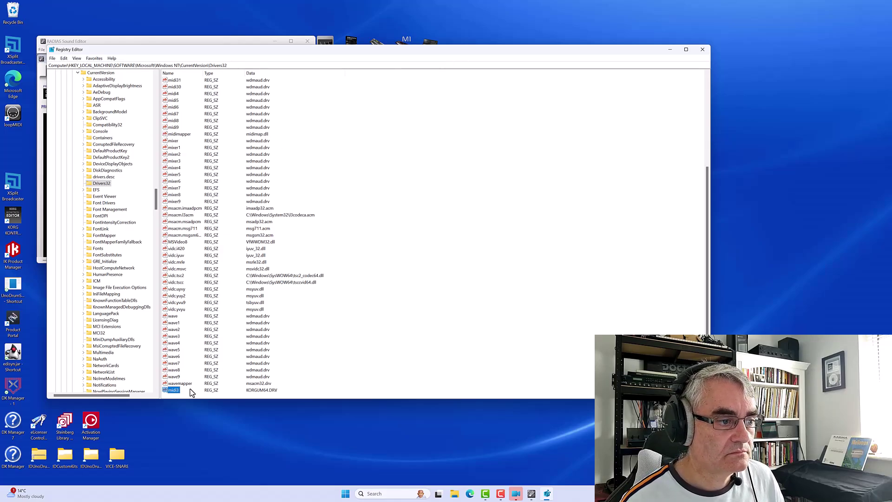
Minimize Registry Editor and run the KORG USB-MIDI uninstall utility to list the MIDI entries
left_click(670, 49)
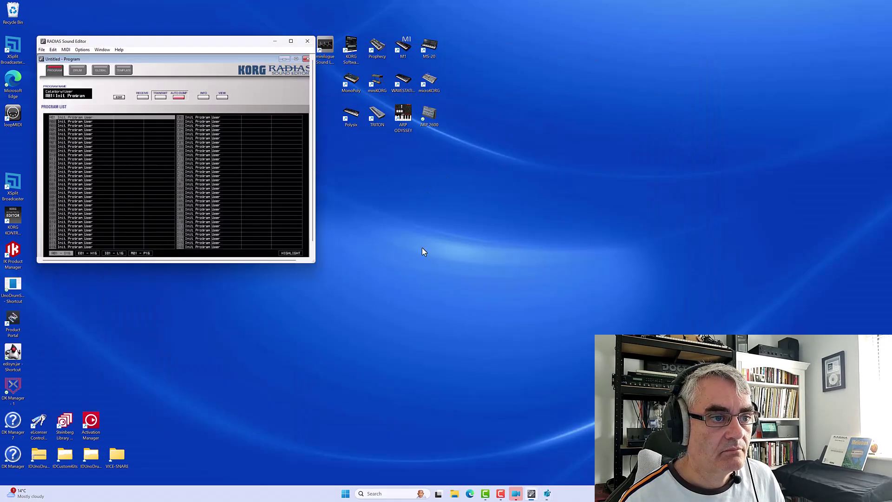
key("super")
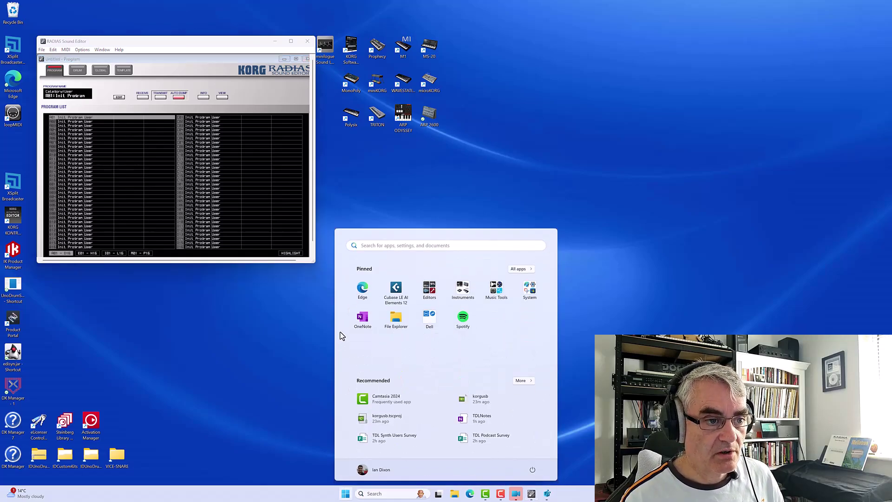
type("u")
left_click(344, 295)
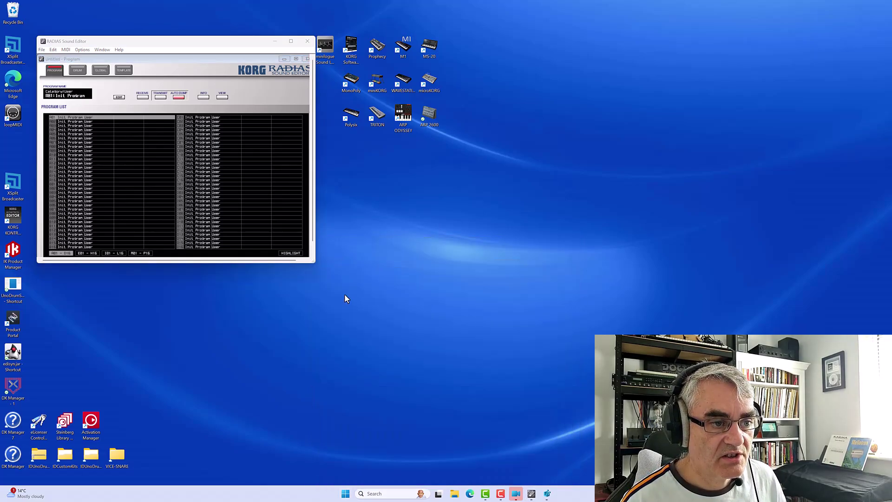
left_click(478, 299)
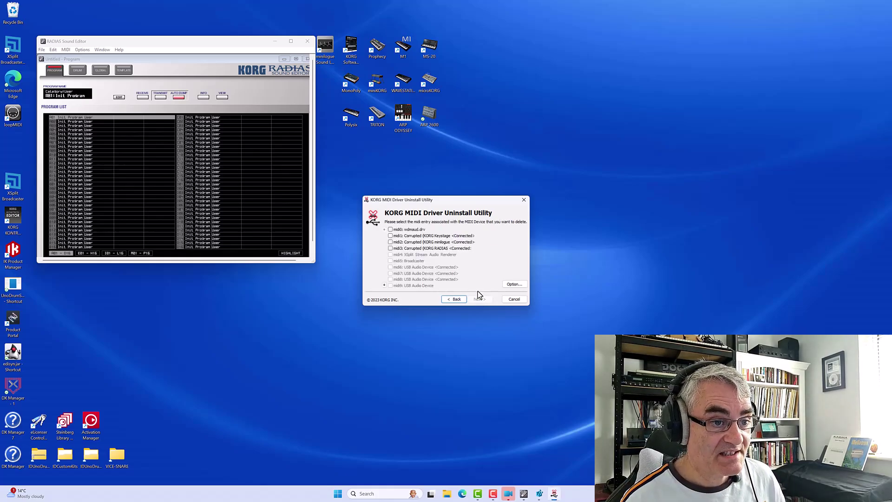
Relaunch RADIAS Sound Editor from the Start menu's Editors folder
key("super")
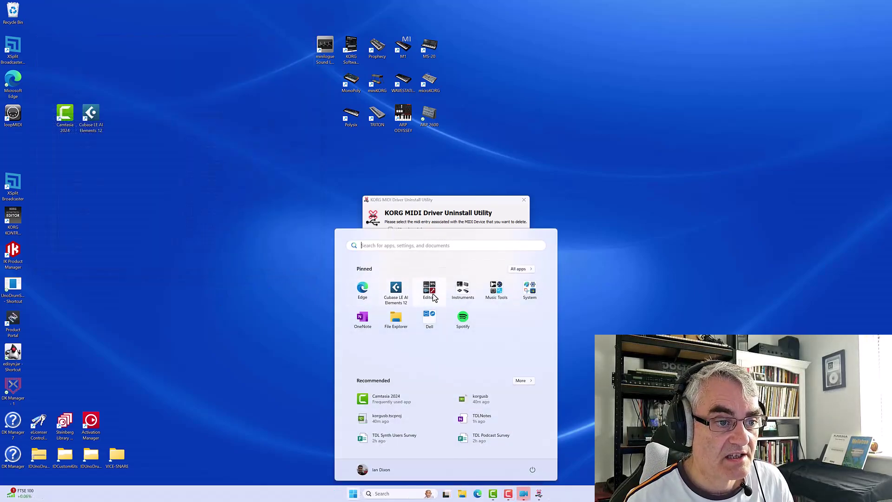
left_click(433, 297)
left_click(498, 370)
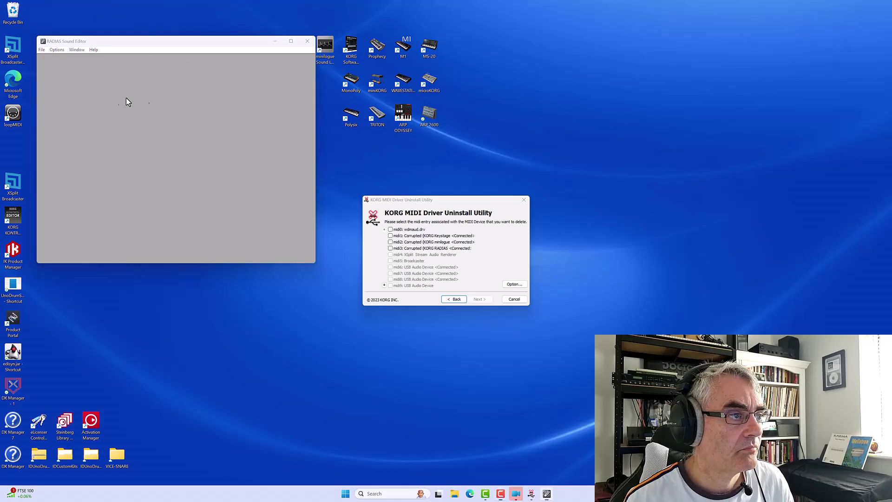
Set the editor's MIDI IN to RADIAS 1 KBD/KNOB and MIDI OUT to RADIAS 1 SOUND
left_click(41, 49)
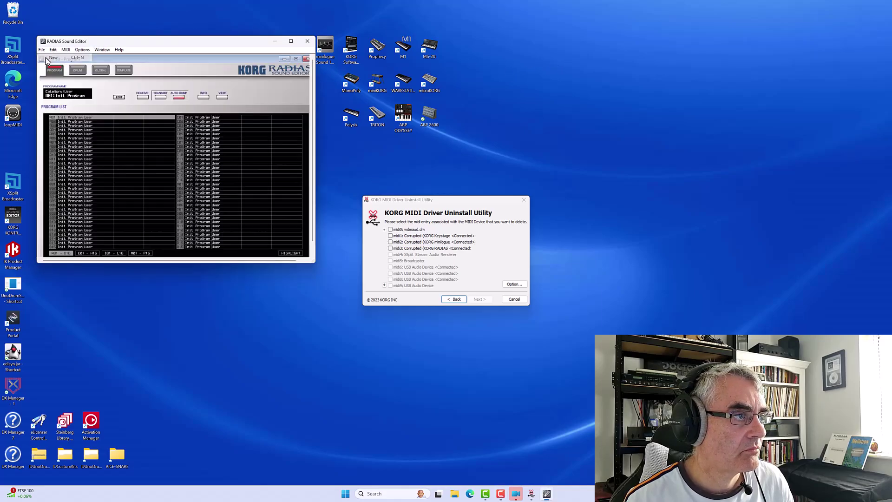
left_click(81, 49)
left_click(105, 70)
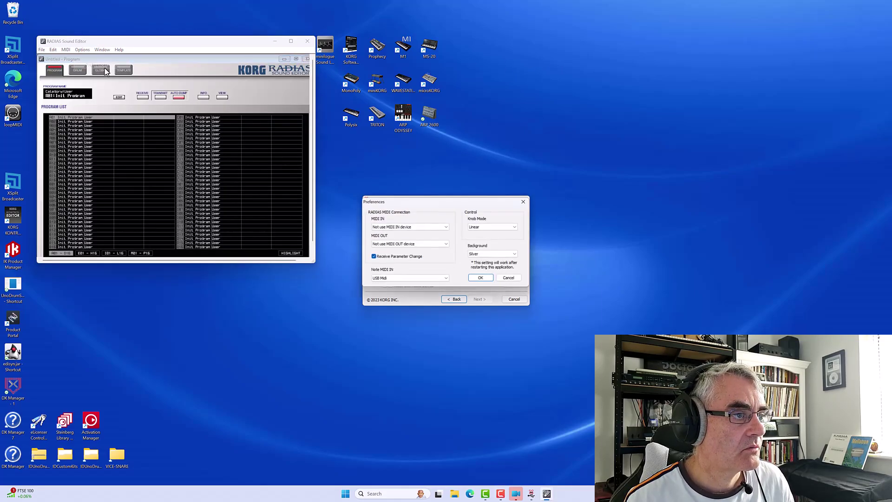
left_click(402, 227)
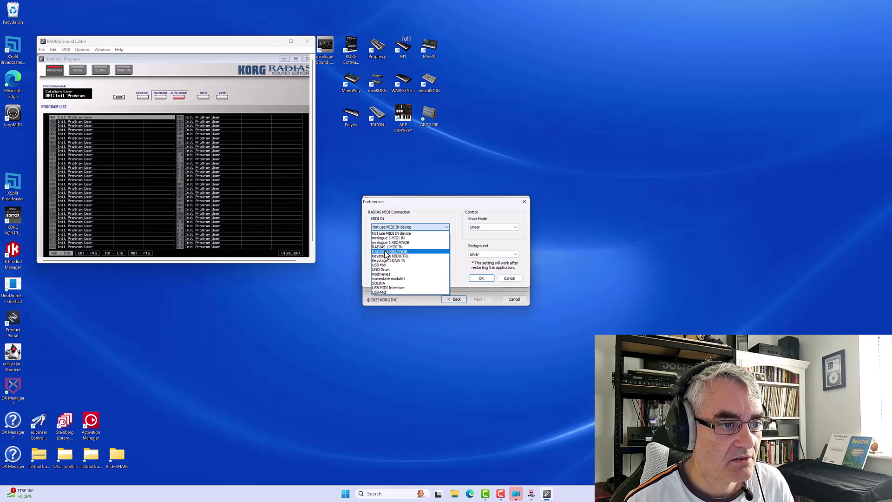
left_click(385, 251)
left_click(391, 244)
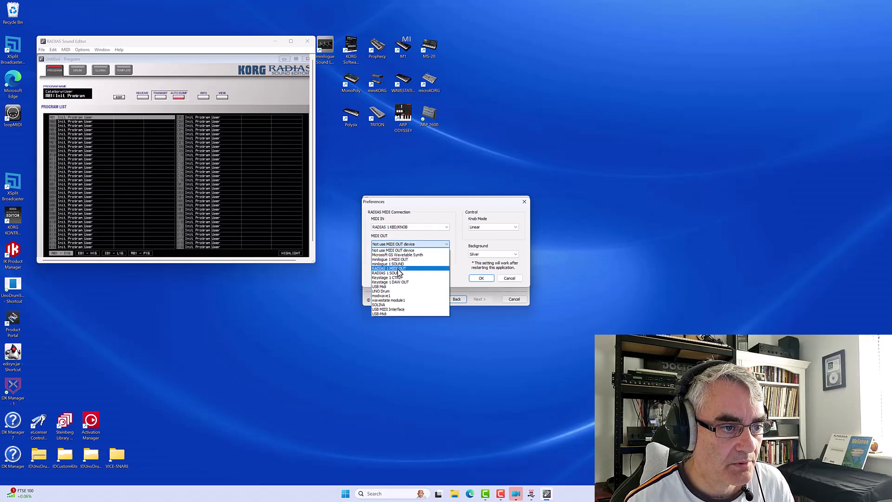
left_click(399, 272)
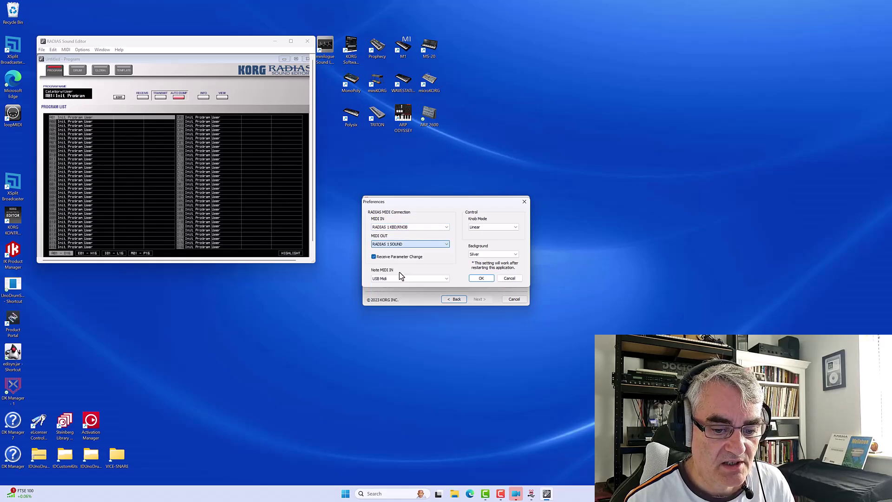
left_click(481, 278)
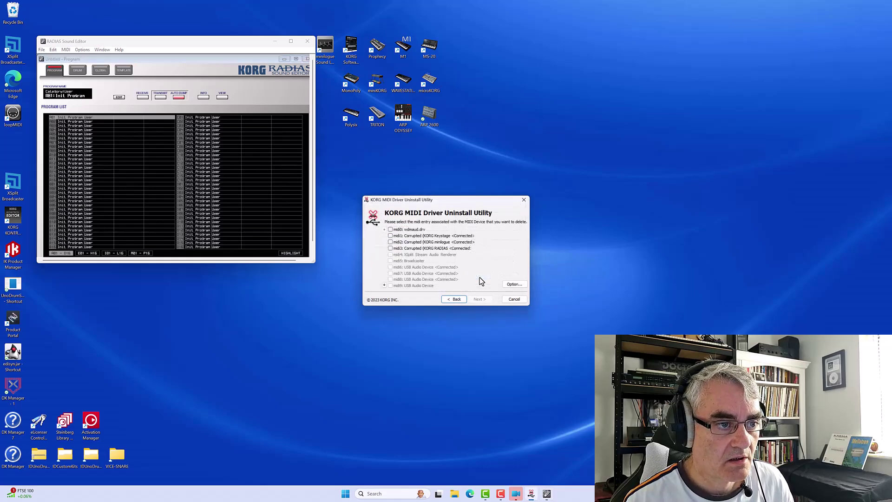
Receive the current program from the synth, cancel the uninstall utility, and close the editor
left_click(143, 97)
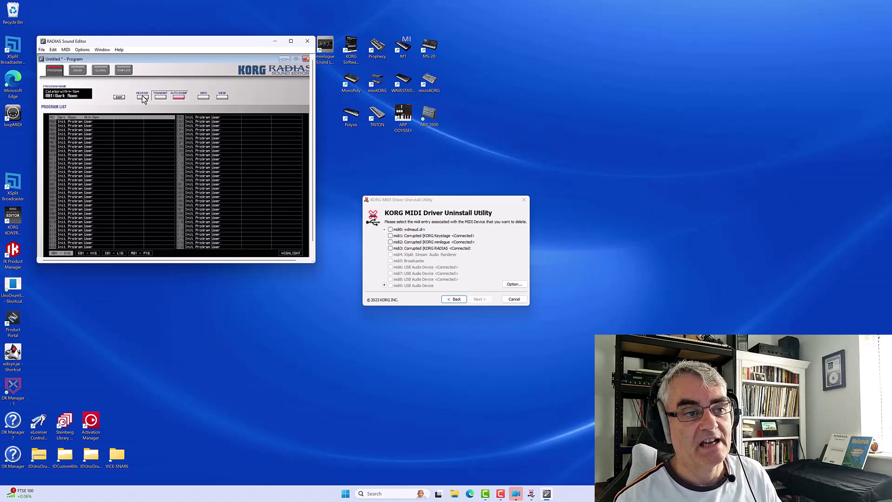
left_click(514, 299)
left_click(304, 42)
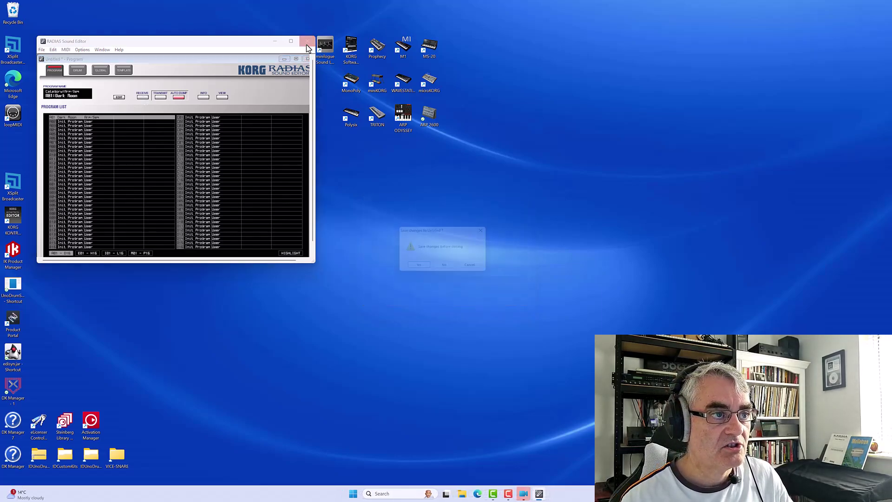
Discard the editor's changes, then enable RADIAS 1 KBD/KNOB as an active MIDI input in KORG MS-20
left_click(446, 270)
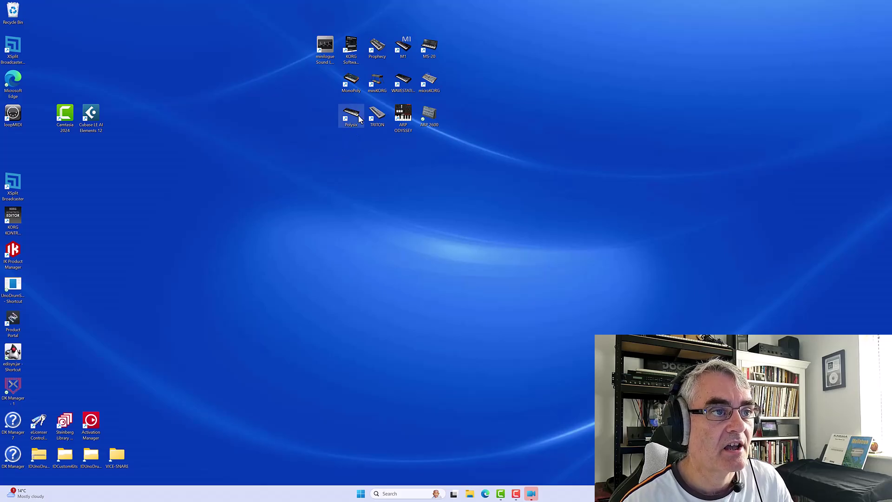
double_click(429, 46)
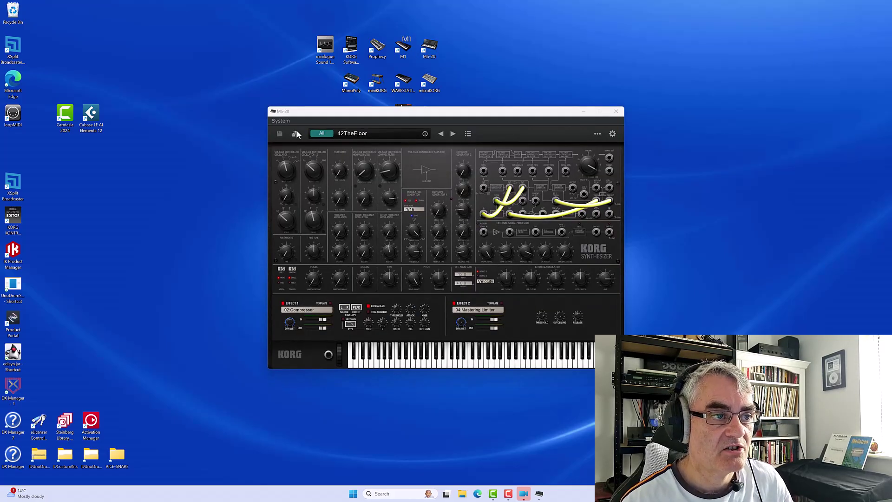
left_click(281, 120)
left_click(289, 129)
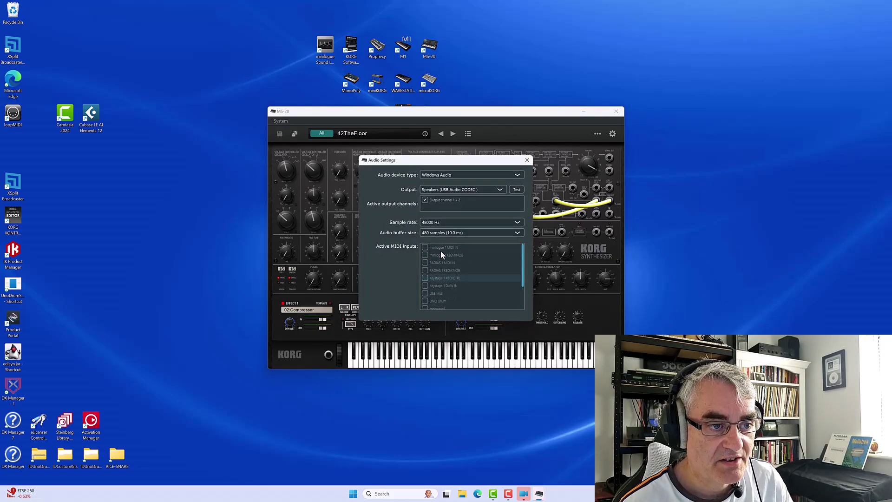
left_click(424, 270)
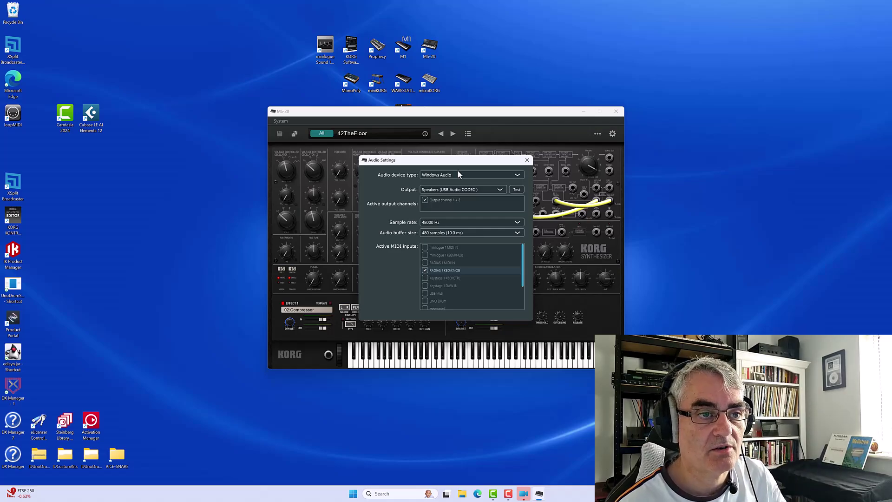
left_click(526, 160)
key("alt+F4")
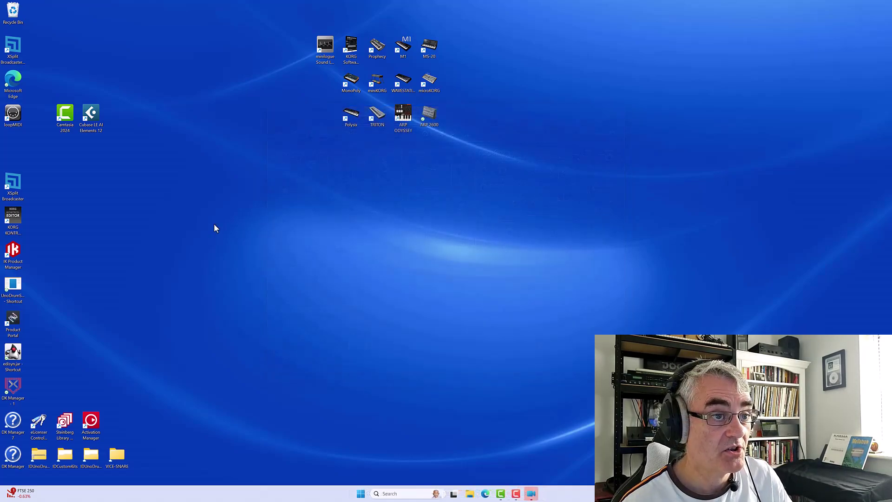